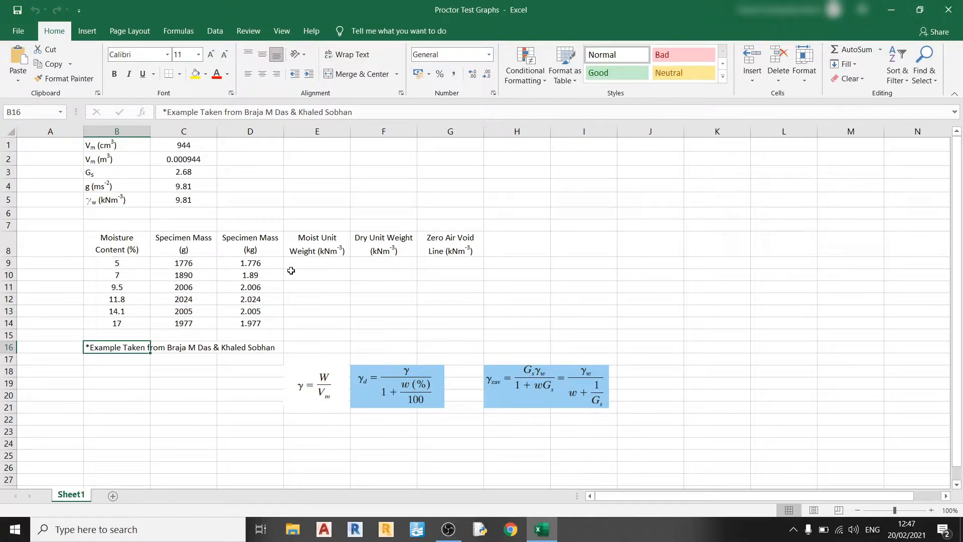
In E9, start the moist unit weight formula as the kg specimen mass times g, divided by 1000: =(D9*C4)/1000.
drag(307, 262, 434, 323)
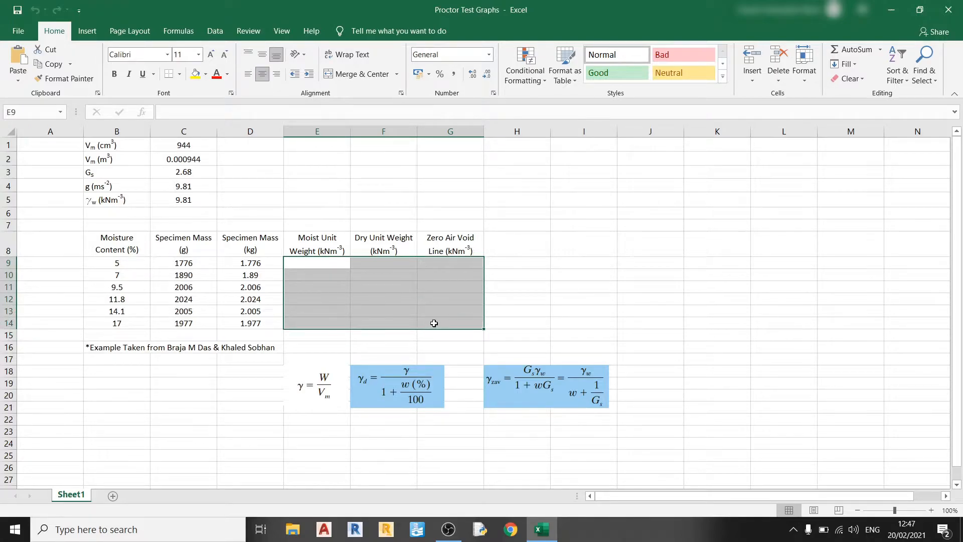
click(322, 262)
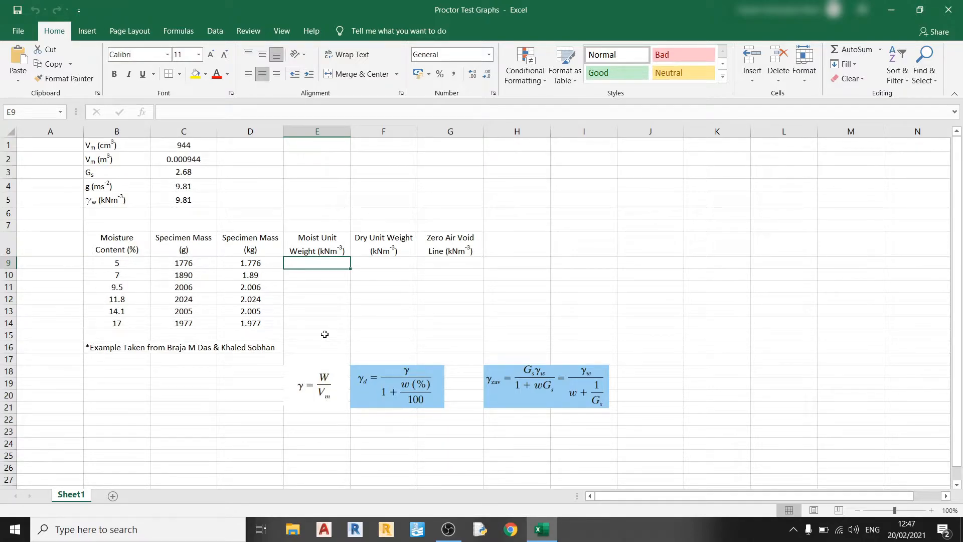
text(=)
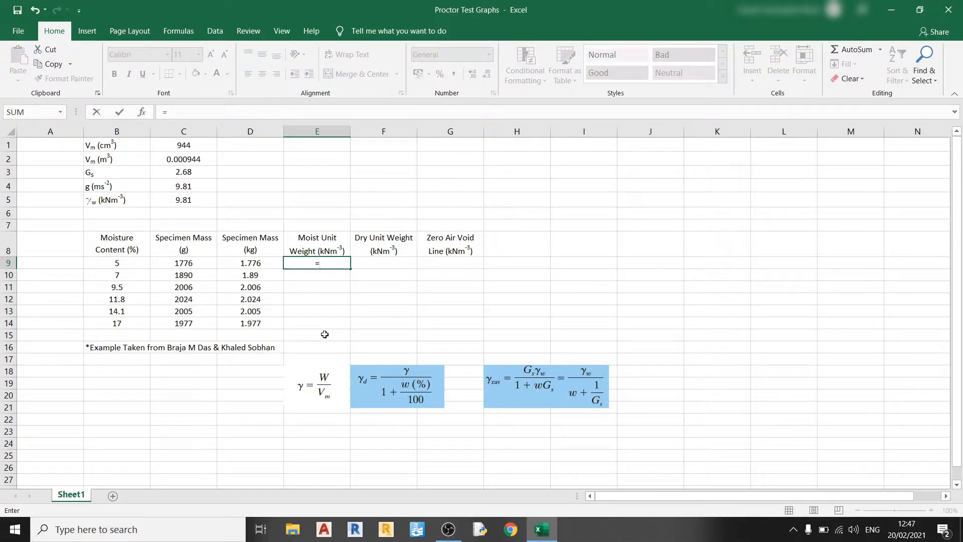
key(Left)
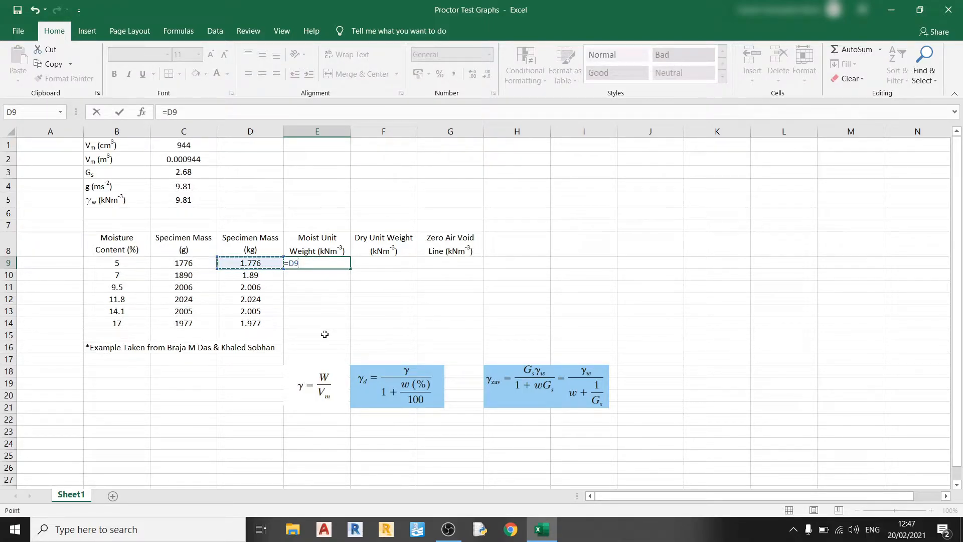
text(*)
click(188, 188)
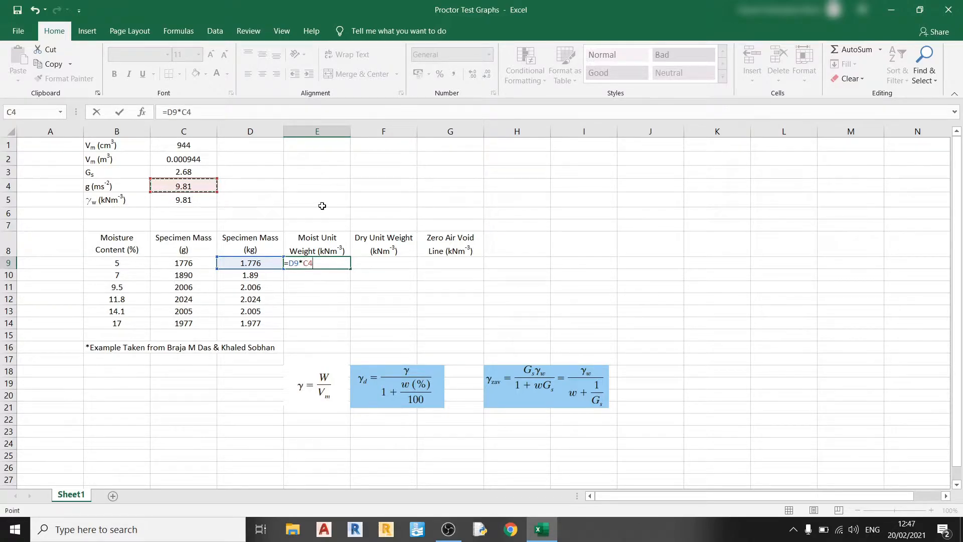
text())
click(290, 263)
text(()
click(338, 263)
text(/1000)
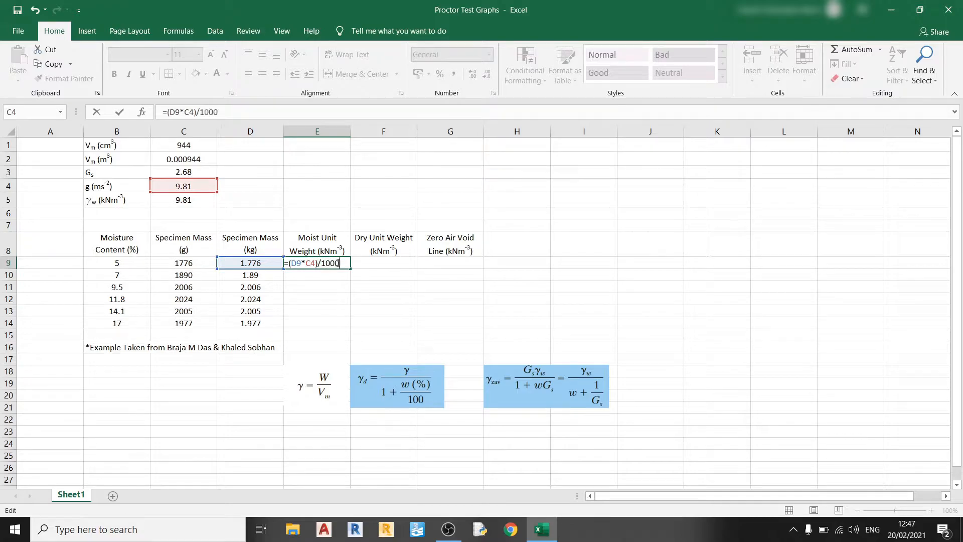
Enclose the whole E9 expression in outer parentheses and divide it by the mould volume in C2.
click(169, 112)
text(()
click(242, 113)
text())
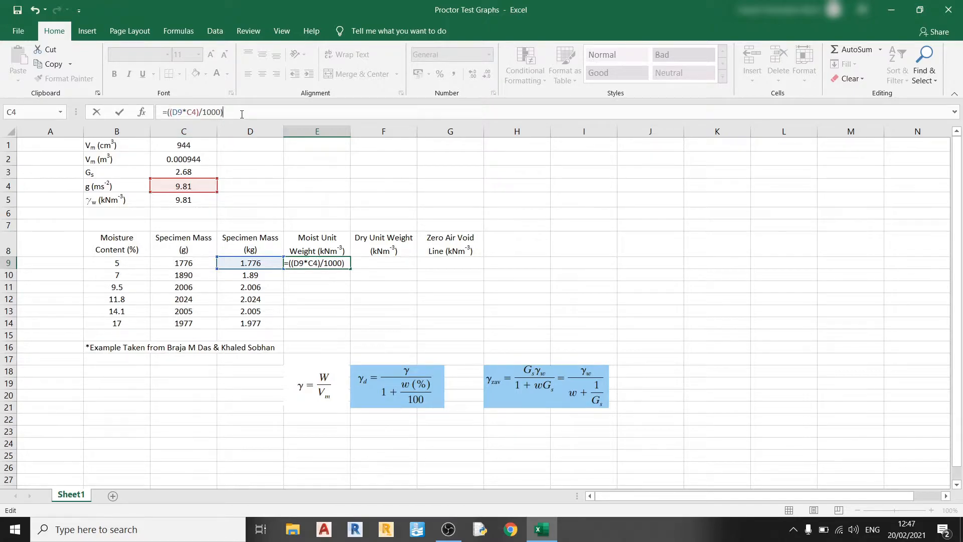
text(/)
click(180, 159)
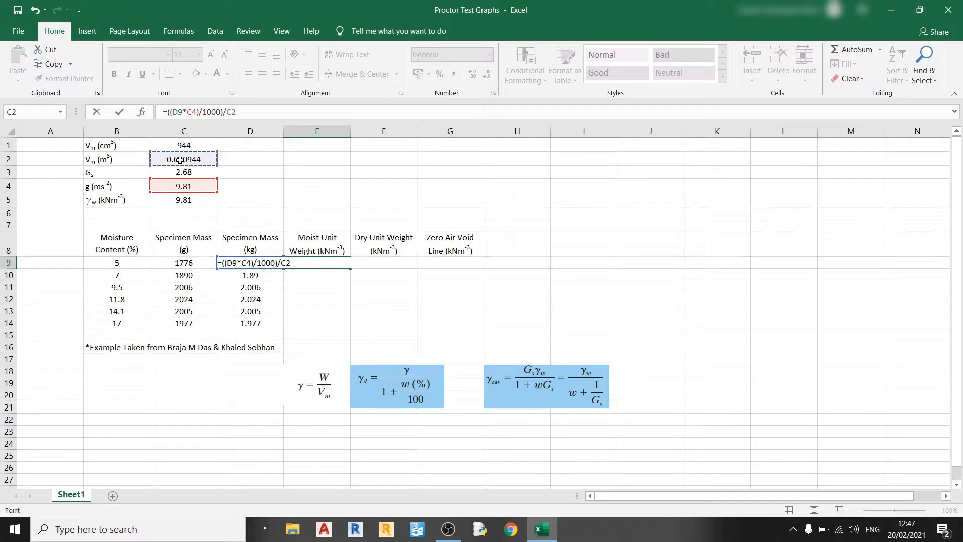
Make the C4 and C2 references absolute and commit the E9 formula as =((D9*$C$4)/1000)/$C$2.
click(189, 113)
text($)
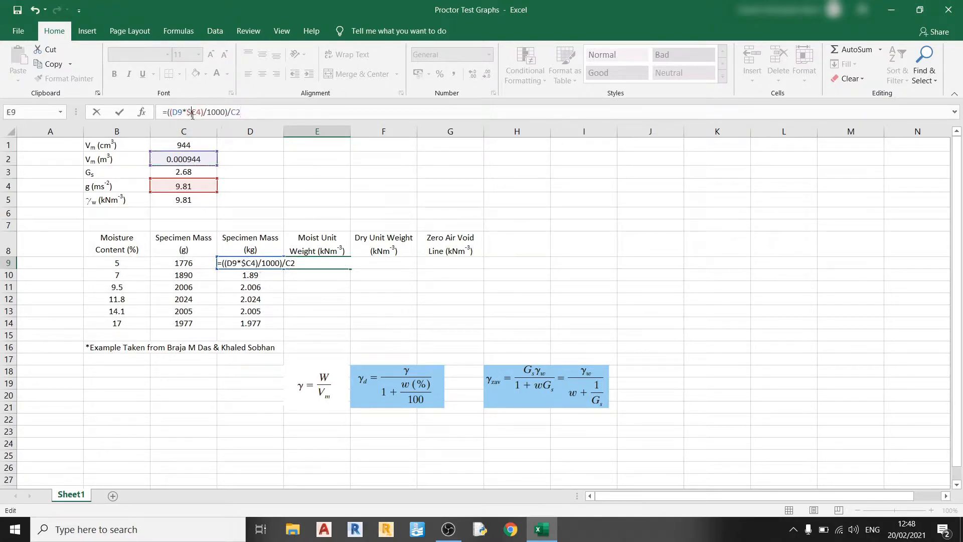
click(197, 113)
text($)
click(238, 113)
text($)
click(245, 113)
text($C$)
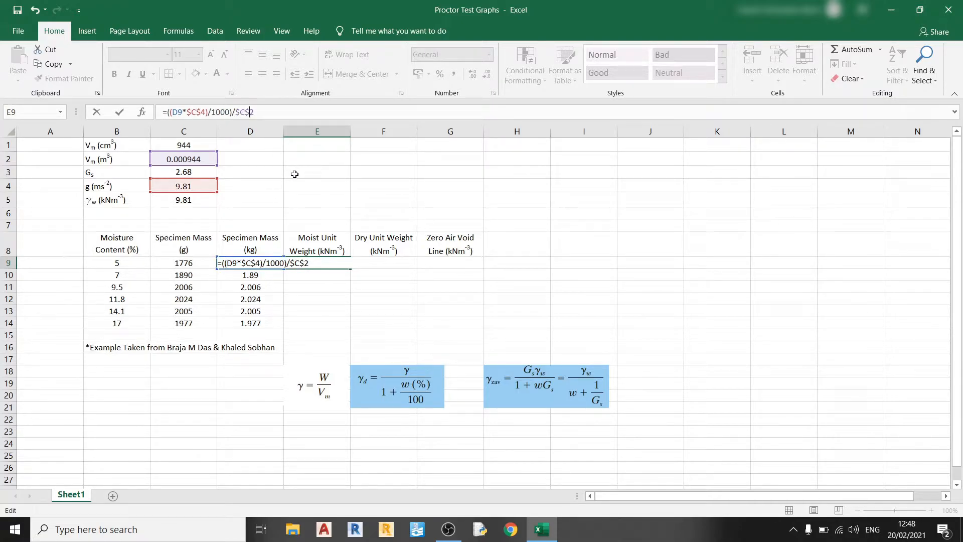
key(Return)
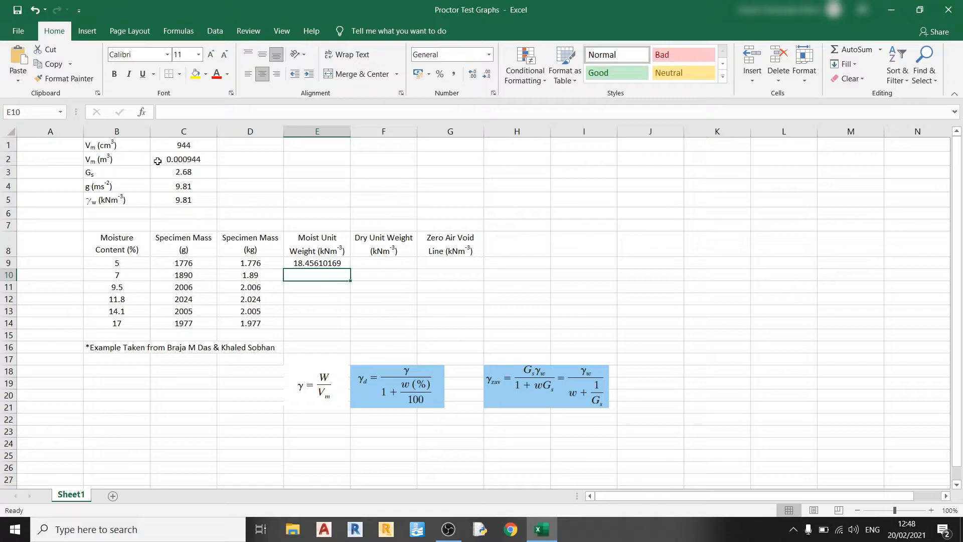
Fill the moist unit weight formula from E9 down to E14.
click(196, 145)
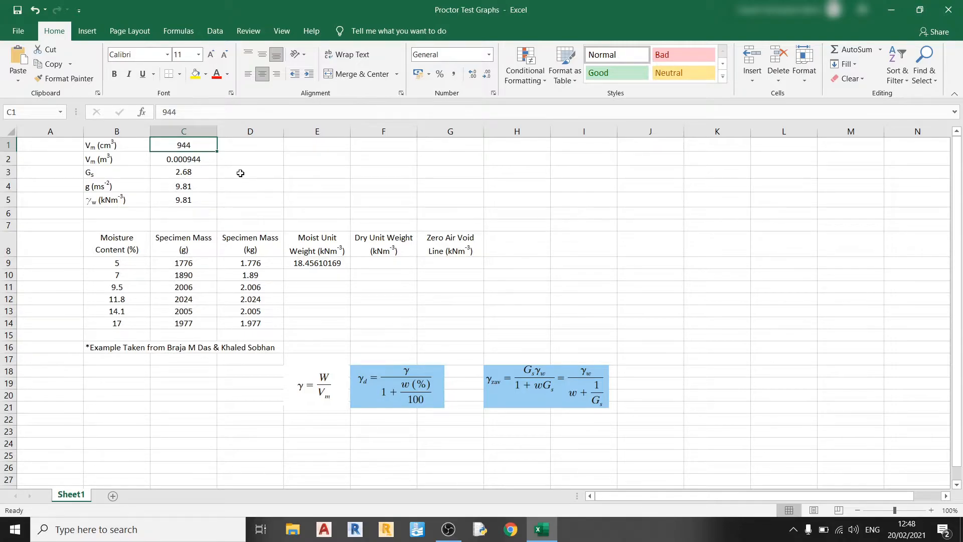
click(323, 264)
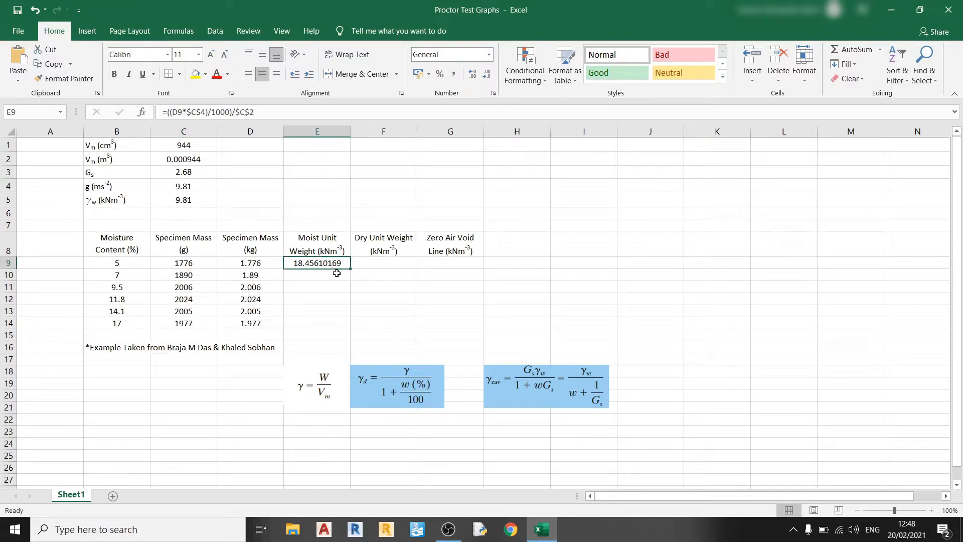
drag(348, 270, 346, 332)
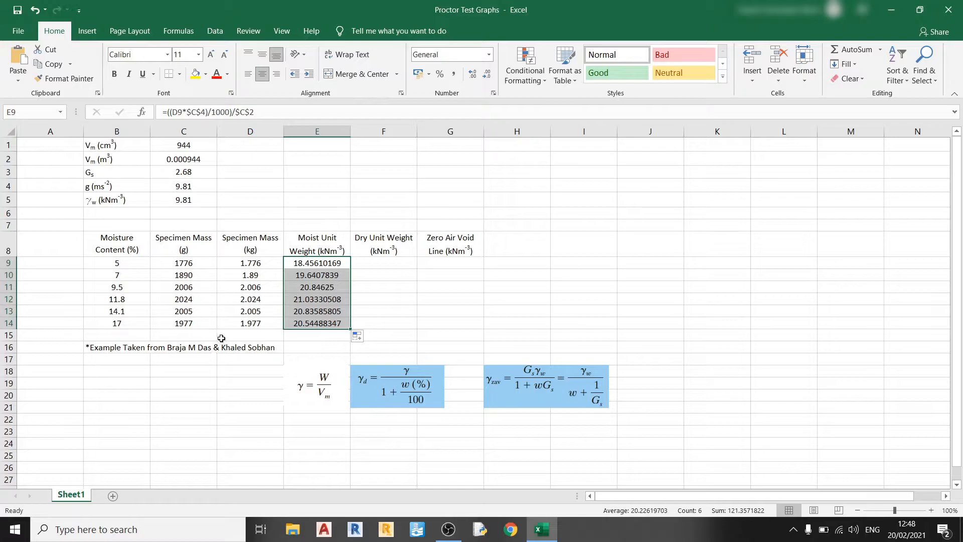
Enter the dry unit weight formula =E9/(1+(B9/100)) in F9 and fill it down to F14.
click(374, 262)
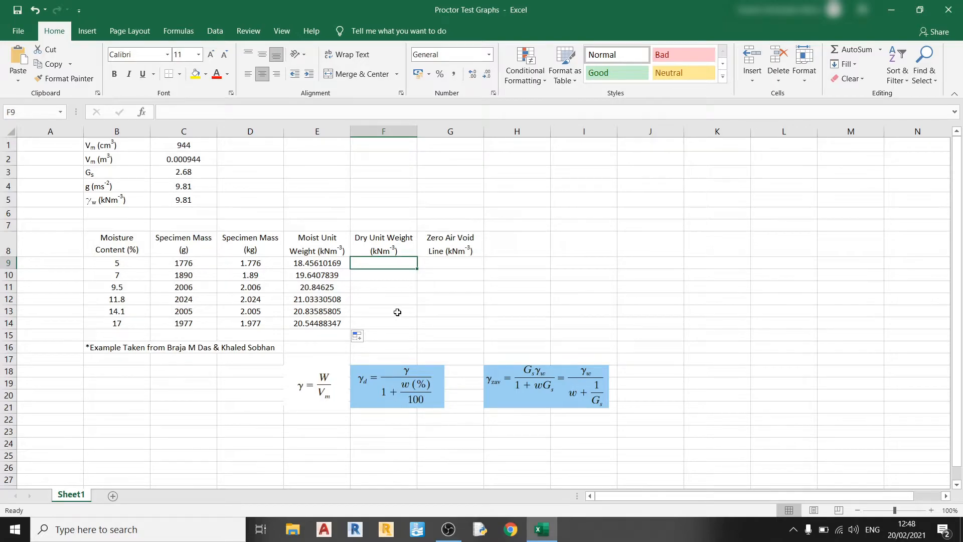
text(=)
key(Left)
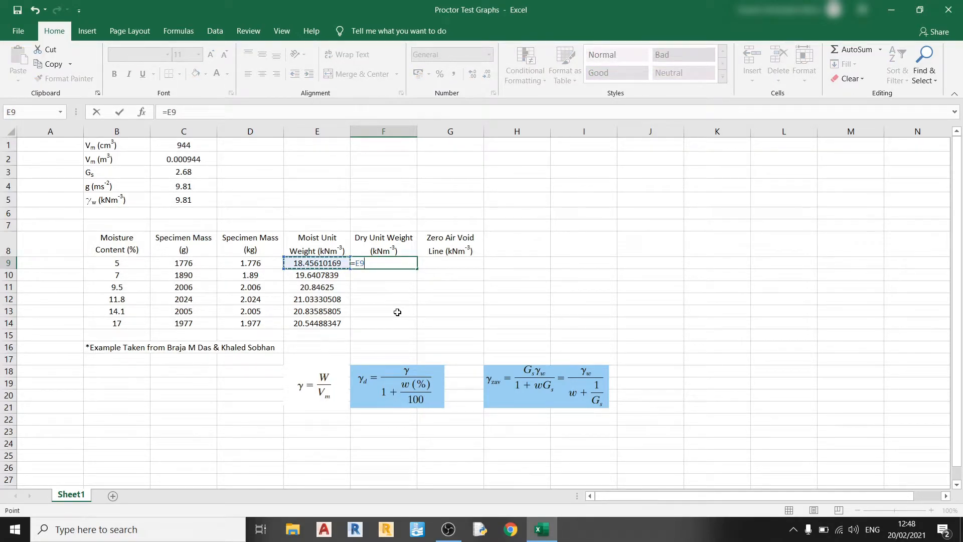
text(/(1+()
key(Left)
key(Left)
key(Left)
key(Left)
text(/100)
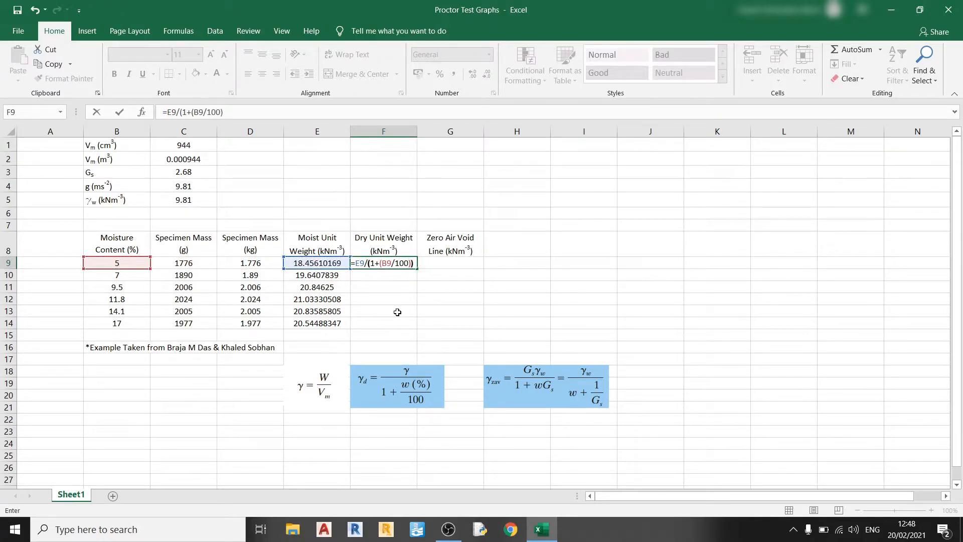
text()))
key(Return)
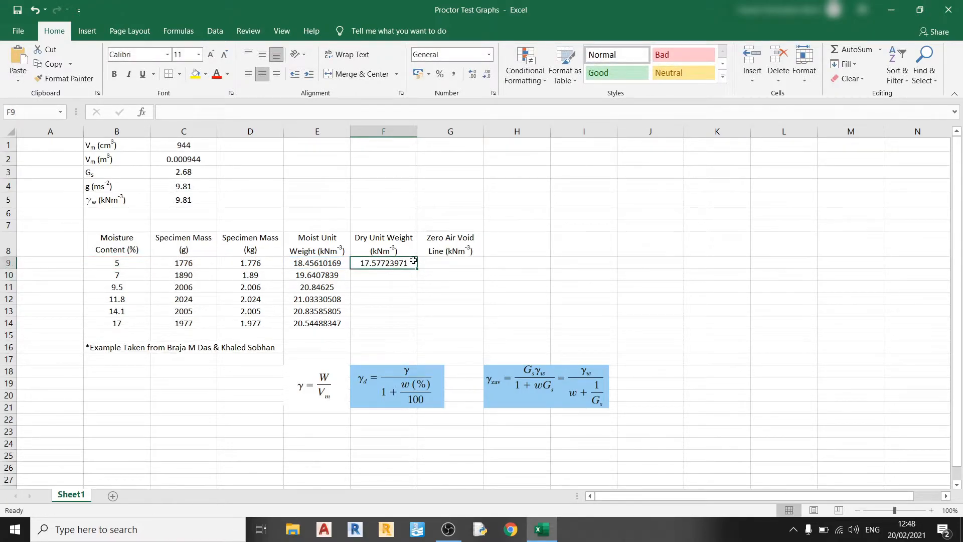
click(413, 260)
drag(417, 268, 417, 328)
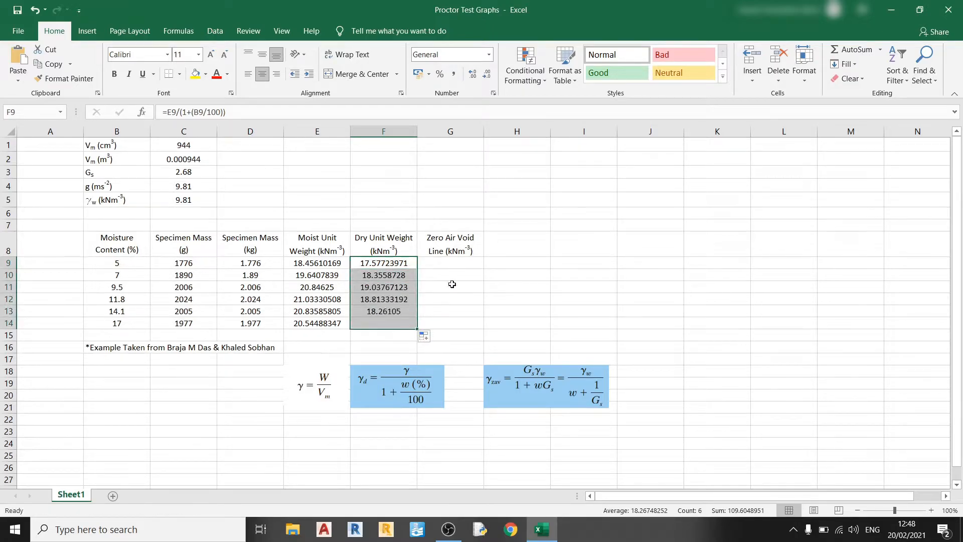
Start the zero air void formula in G9 with the unit weight of water in C5 as the numerator.
click(460, 260)
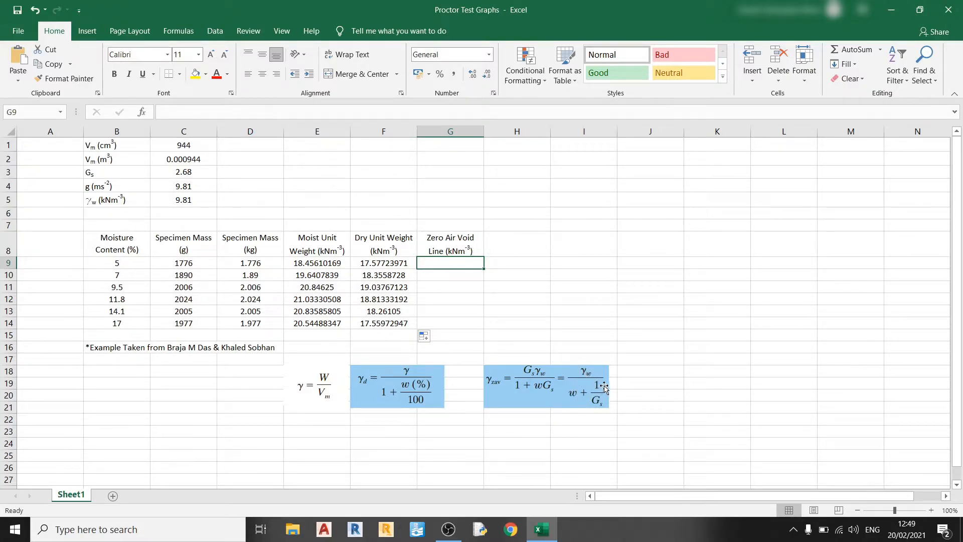
text(=)
key(Left)
key(Left)
key(Left)
key(Left)
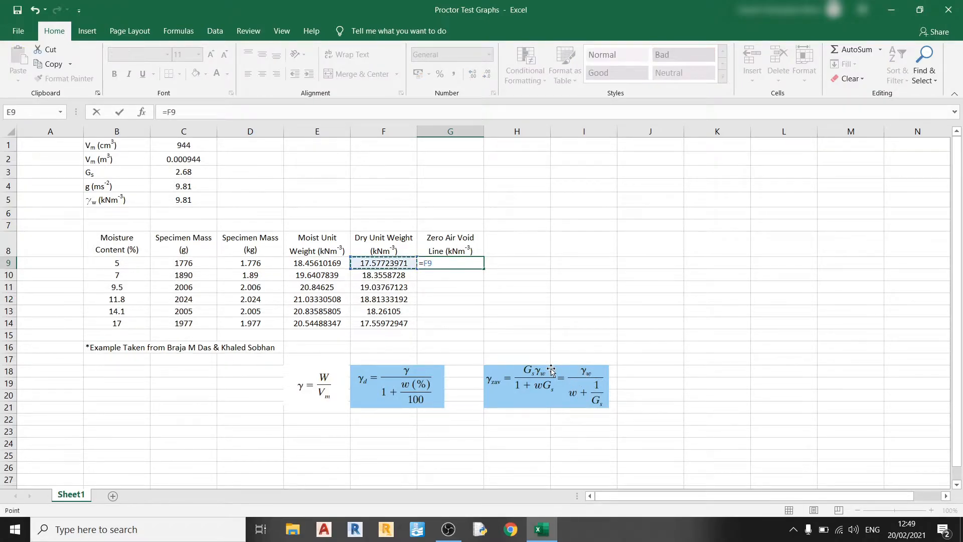
key(Up)
key(Up)
key(Up)
key(Up)
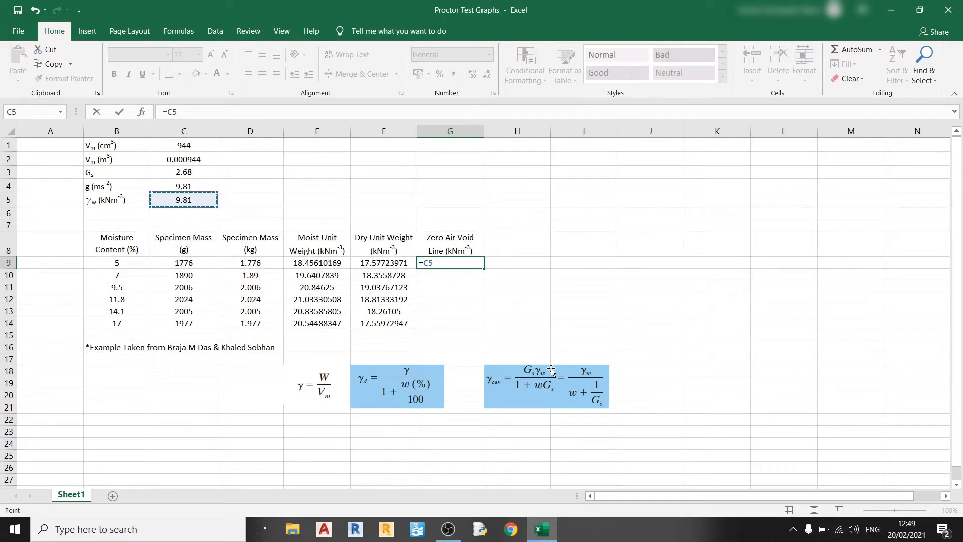
Divide the G9 numerator by a bracketed denominator that begins with the moisture content term B9/100.
text(/(()
key(Left)
key(Left)
key(Left)
key(Left)
key(Left)
text(/100)
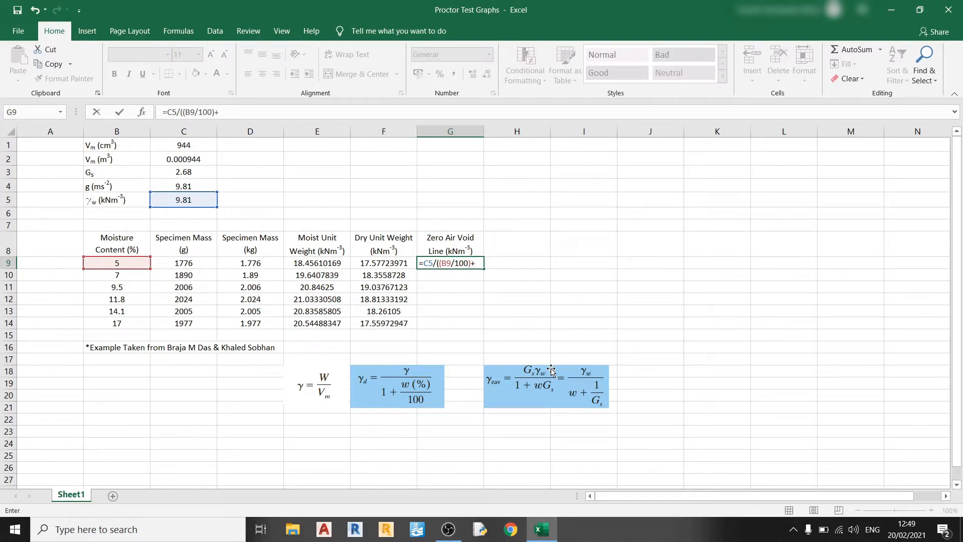
Add the reciprocal of the specific gravity, 1/C3, to the G9 denominator, giving =C5/((B9/100)+(1/C3)).
text()+()
key(Left)
key(Left)
key(Left)
key(Left)
key(Left)
key(Up)
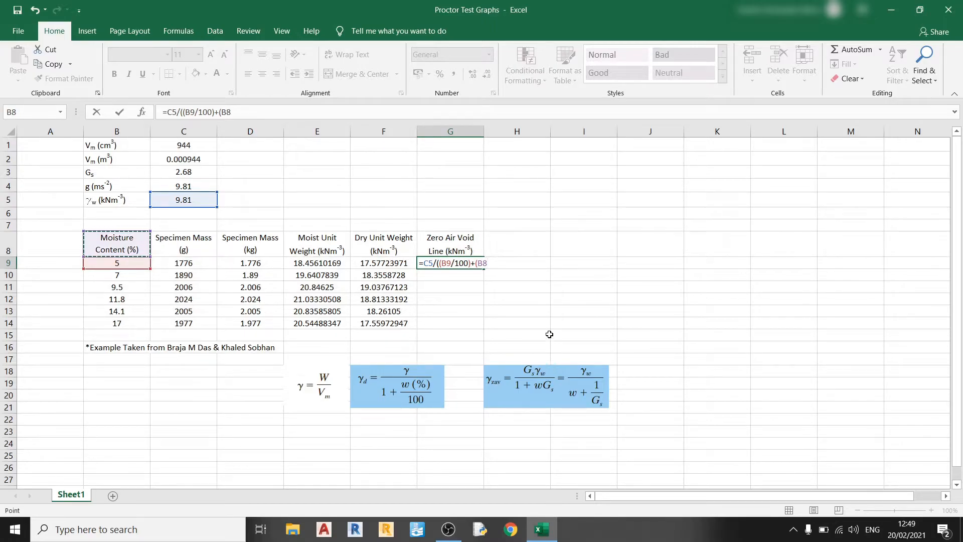
key(BackSpace)
key(BackSpace)
text(1)
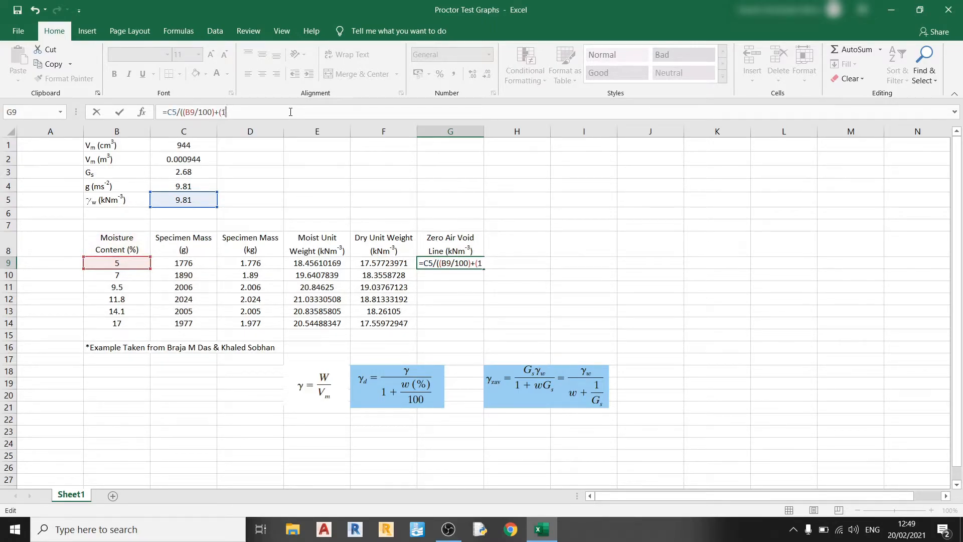
text(/)
click(173, 173)
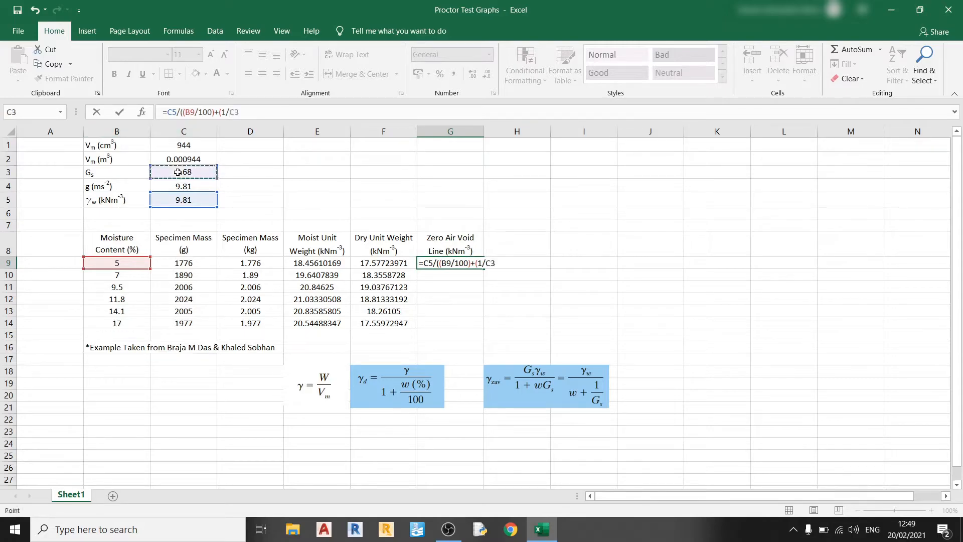
text()))
Make the C5 and C3 references absolute and commit the G9 formula as =$C$5/((B9/100)+(1/$C$3)).
click(172, 112)
key(F4)
click(237, 113)
key(F4)
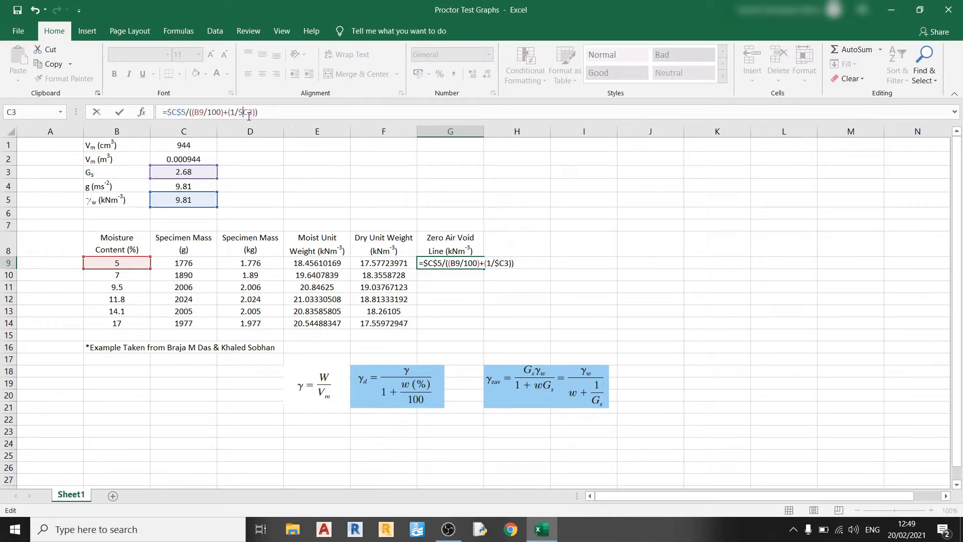
key(Return)
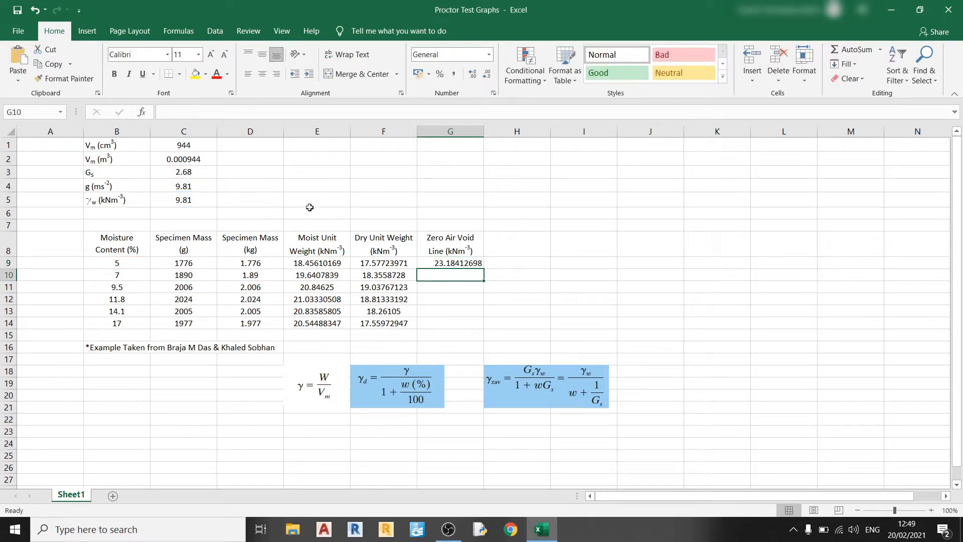
Fill the zero air void formula from G9 down to G14.
click(467, 265)
drag(484, 269, 485, 325)
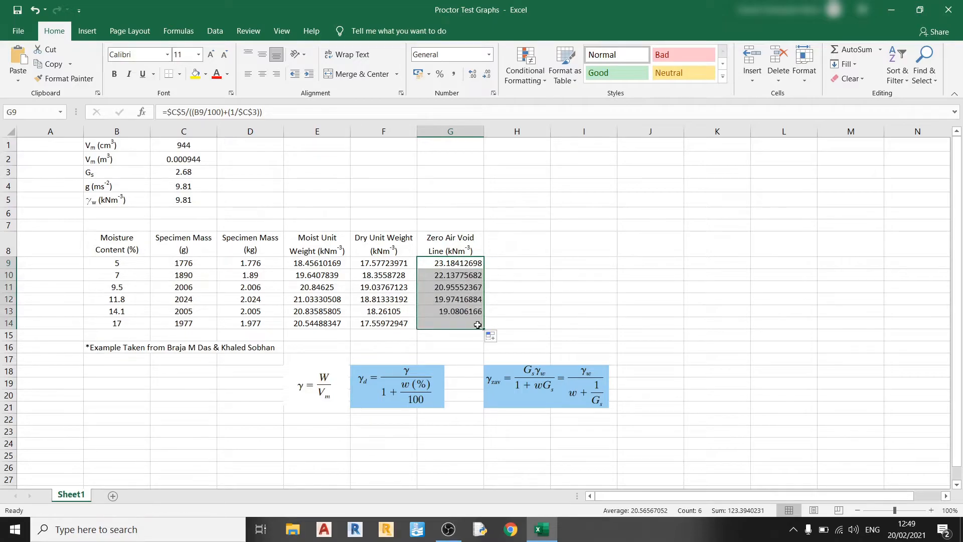
click(536, 296)
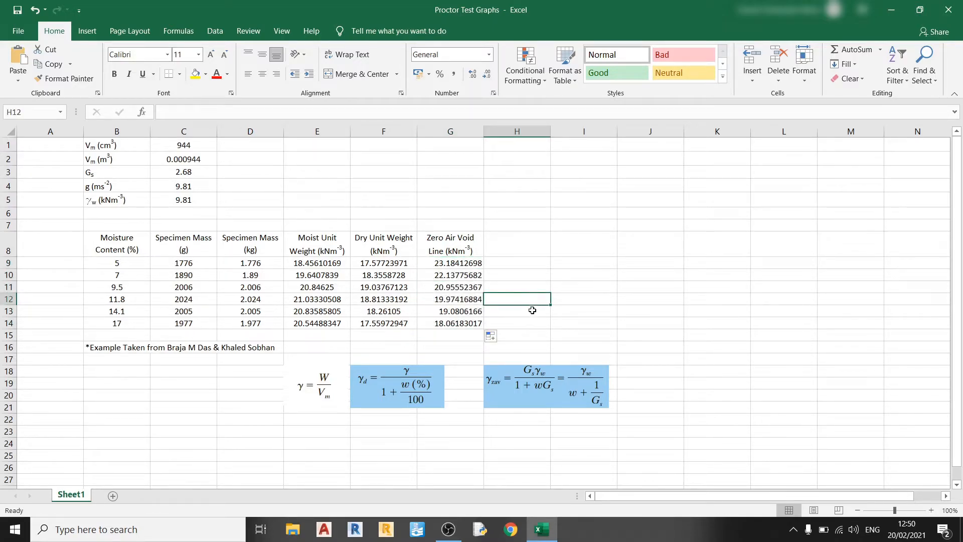
Insert an empty scatter chart with smooth lines and markers and place it at cell B24.
click(112, 441)
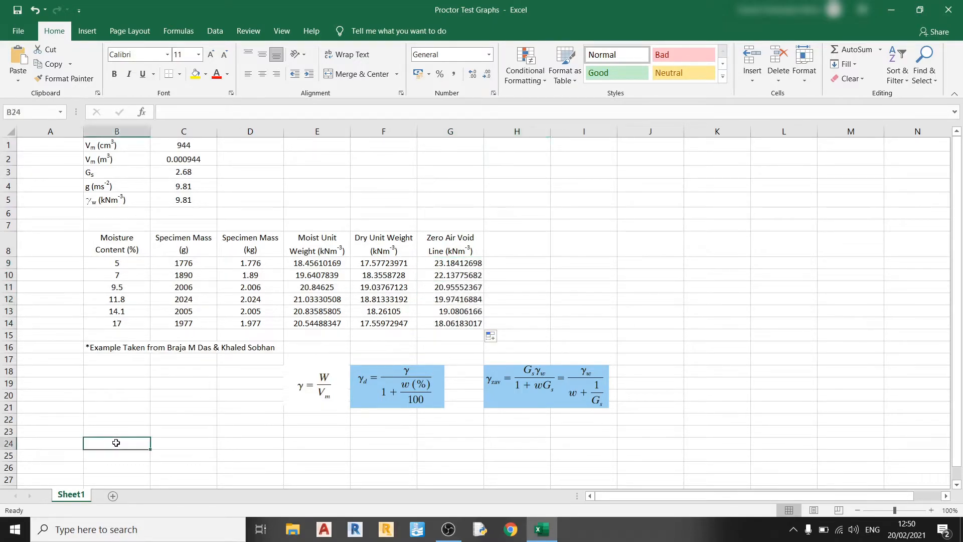
click(88, 31)
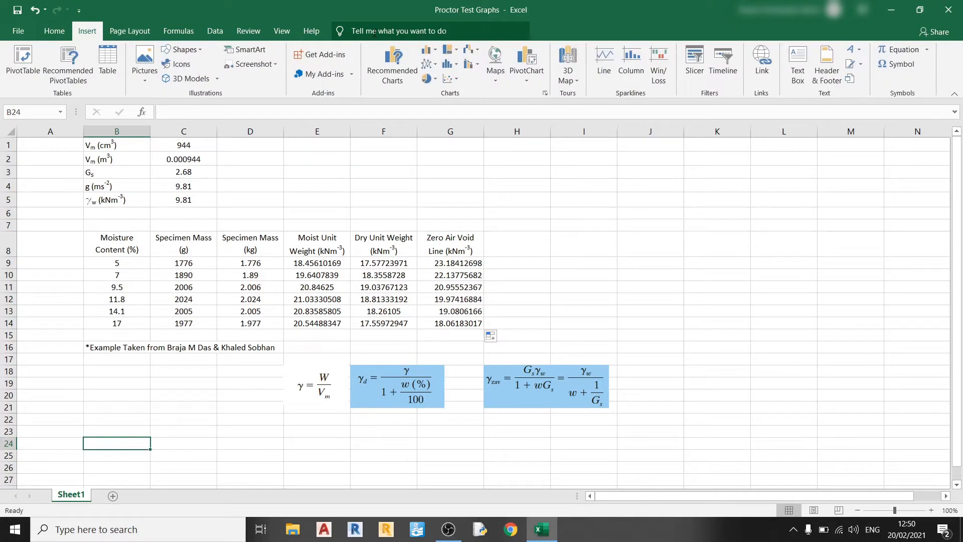
click(458, 79)
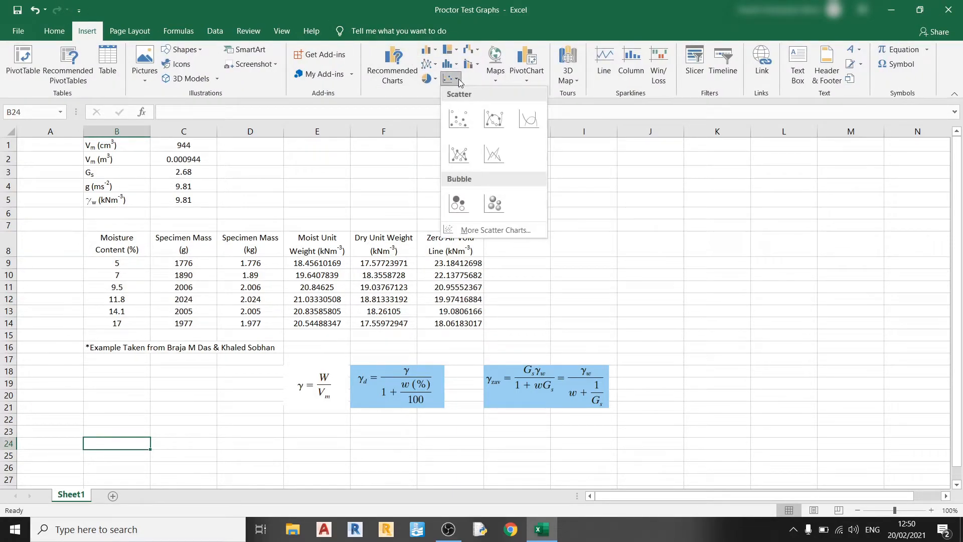
click(494, 120)
click(125, 443)
key(ctrl+v)
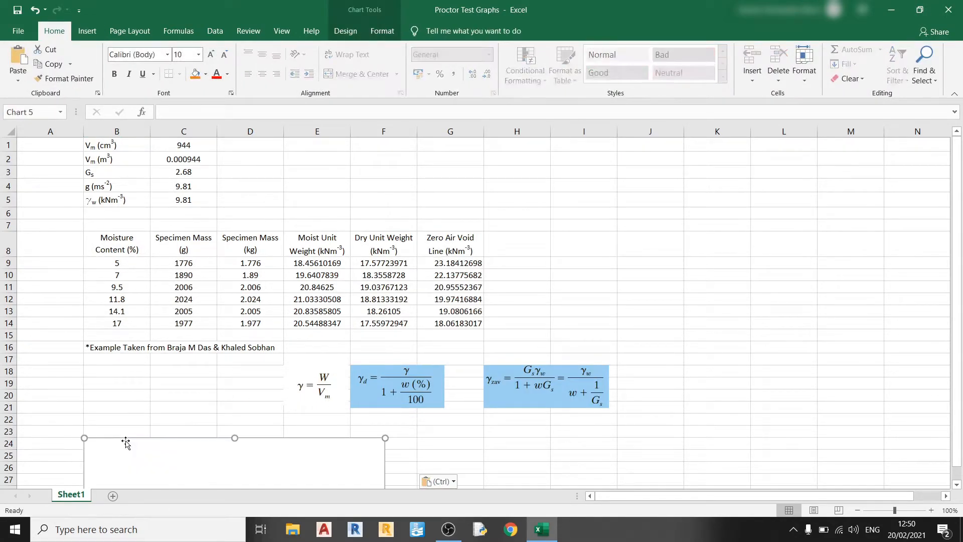
Add a chart series named "Dry Unit Weight vs Moisture Content" with the moisture contents B9:B14 as X values.
scroll(125, 442, down, 3)
right_click(194, 339)
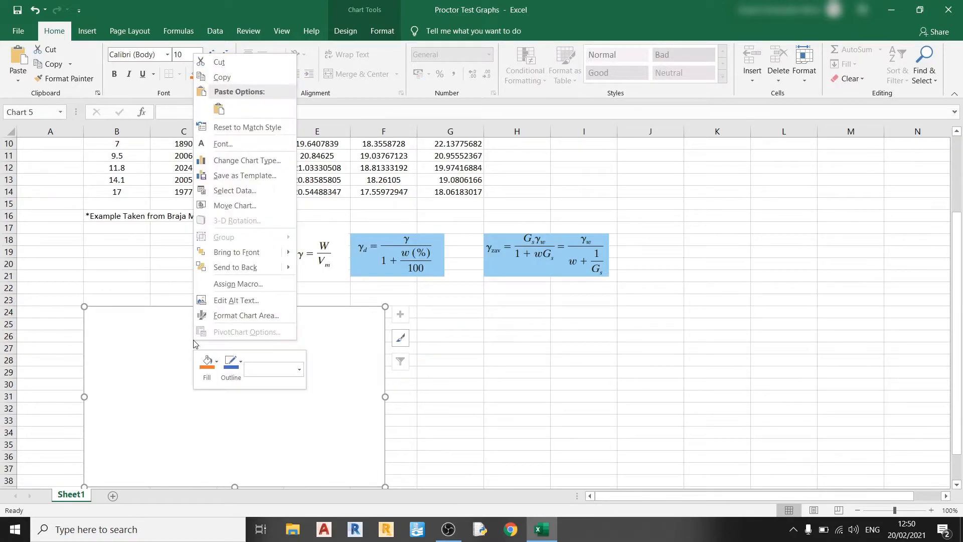
click(237, 191)
click(545, 236)
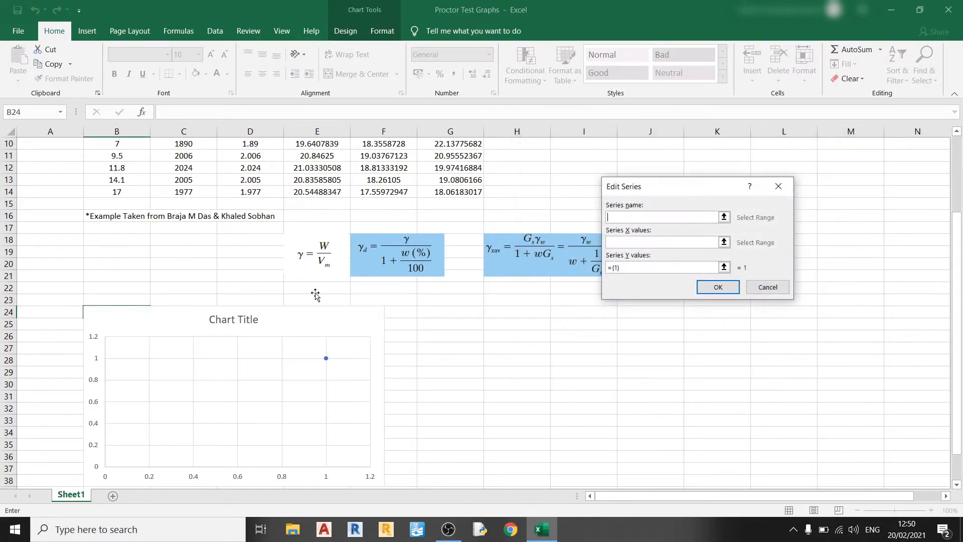
scroll(316, 353, up, 3)
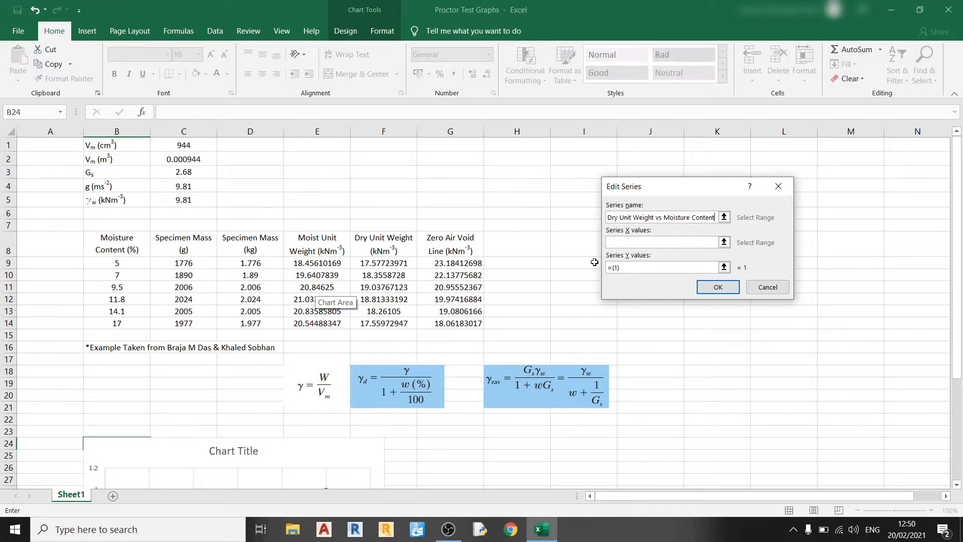
click(712, 242)
drag(135, 263, 120, 323)
Set the series' Y values to the dry unit weights in F9:F14 and accept the series.
click(644, 267)
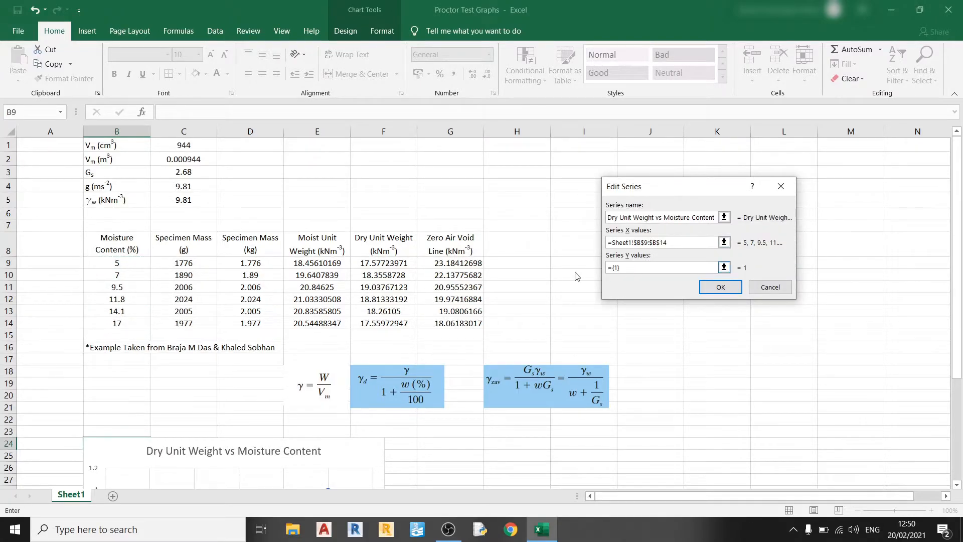
drag(661, 266, 607, 266)
key(BackSpace)
drag(383, 266, 384, 323)
click(720, 286)
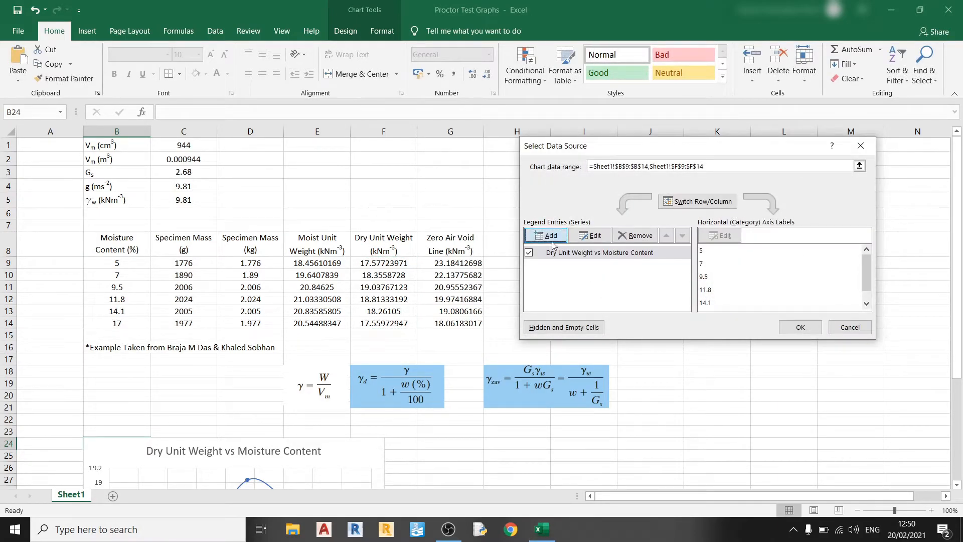
Add a second series named "Zero Air Void Line" with X values B9:B14 and Y values G9:G14, and accept the chart data.
click(552, 236)
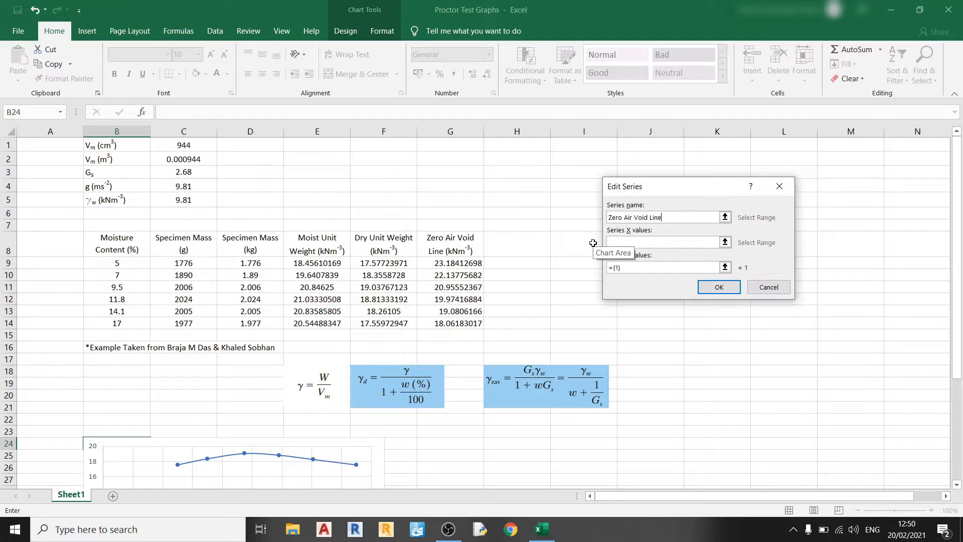
key(Tab)
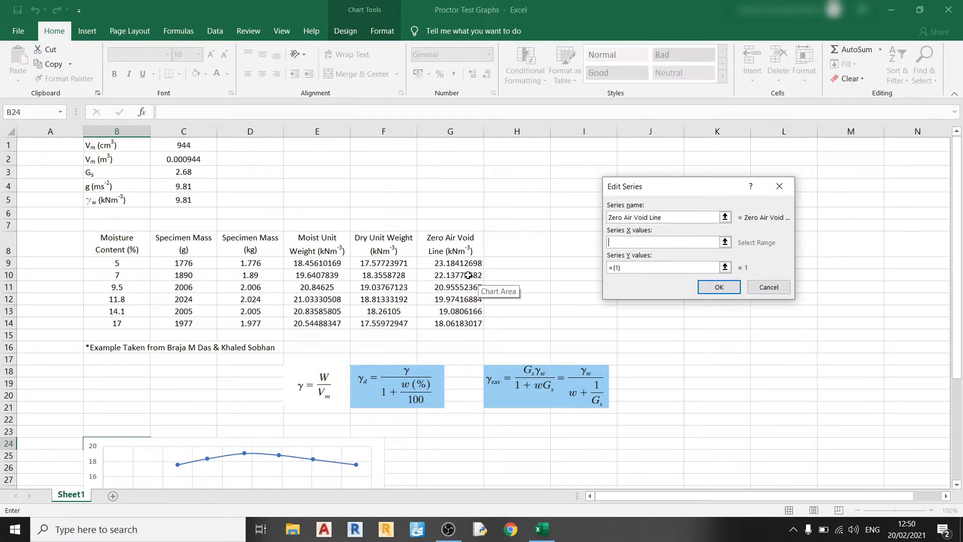
drag(131, 264, 128, 322)
click(661, 266)
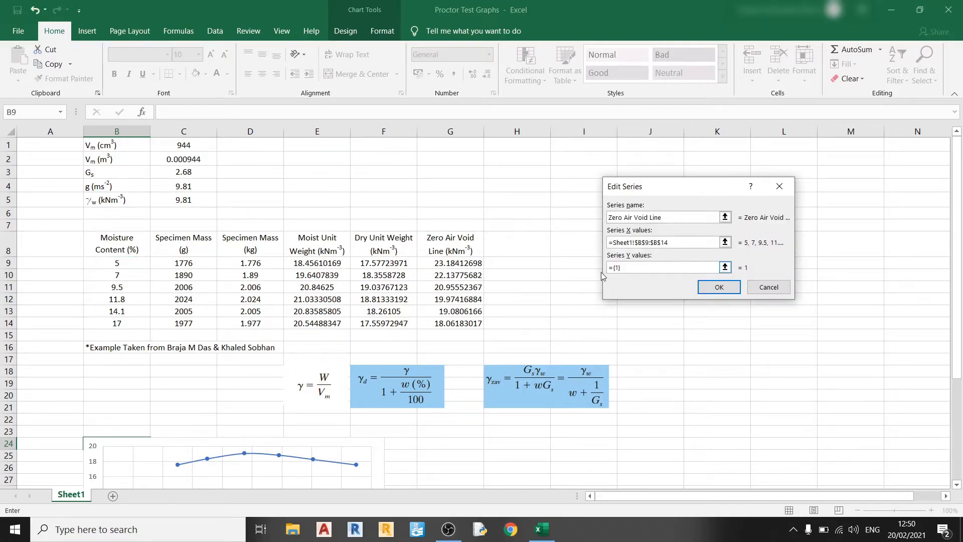
drag(642, 269, 582, 270)
key(BackSpace)
drag(462, 262, 451, 329)
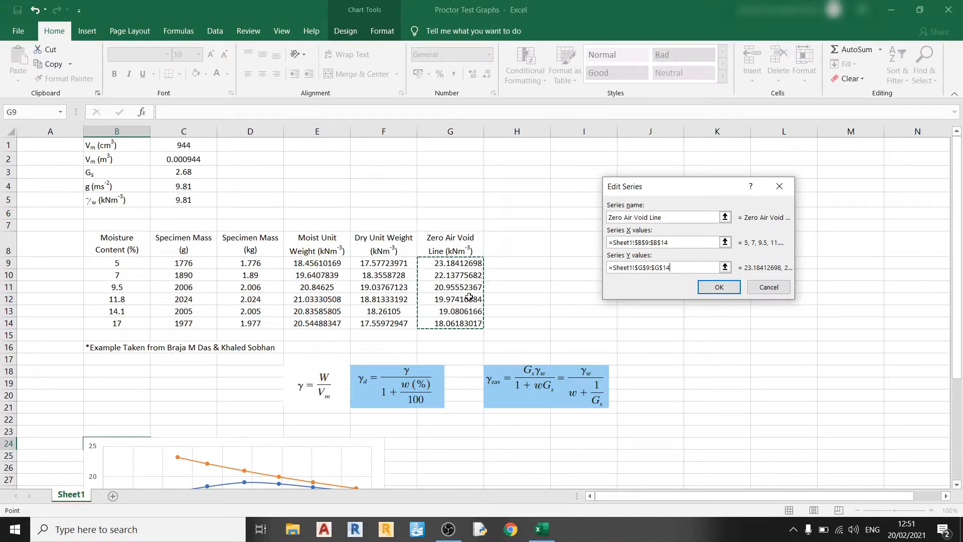
click(716, 288)
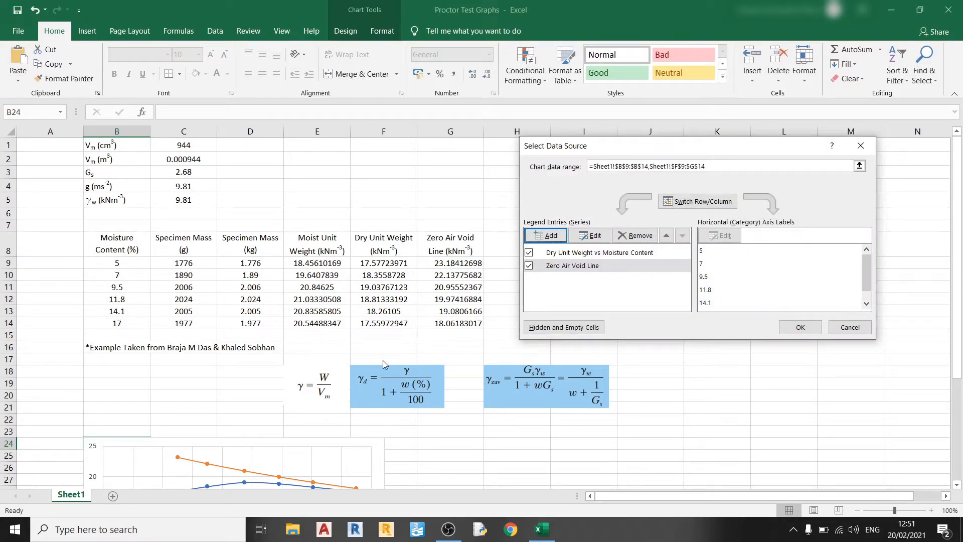
click(800, 326)
Add axis titles, a chart title and a legend to the scatter chart.
scroll(606, 390, down, 5)
scroll(408, 275, down, 1)
scroll(406, 246, up, 1)
click(400, 242)
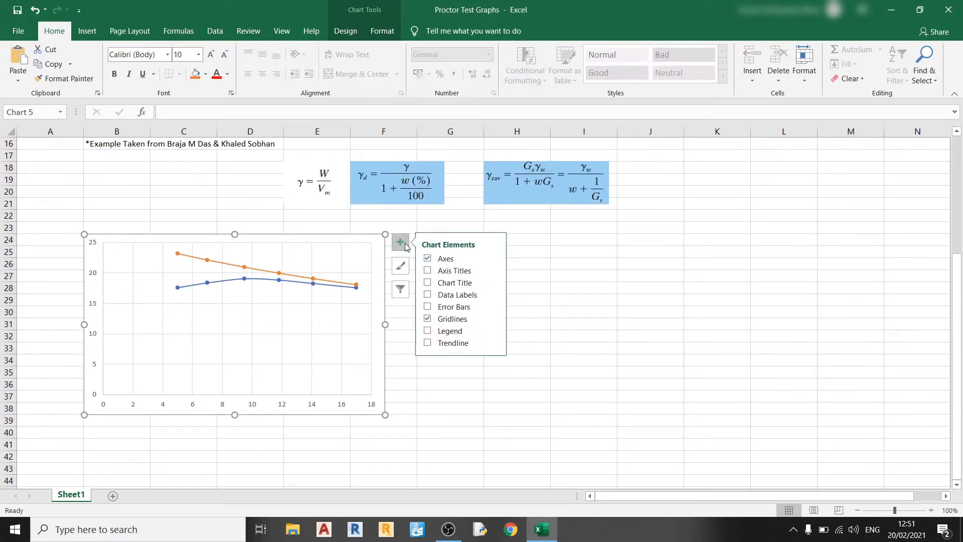
click(429, 275)
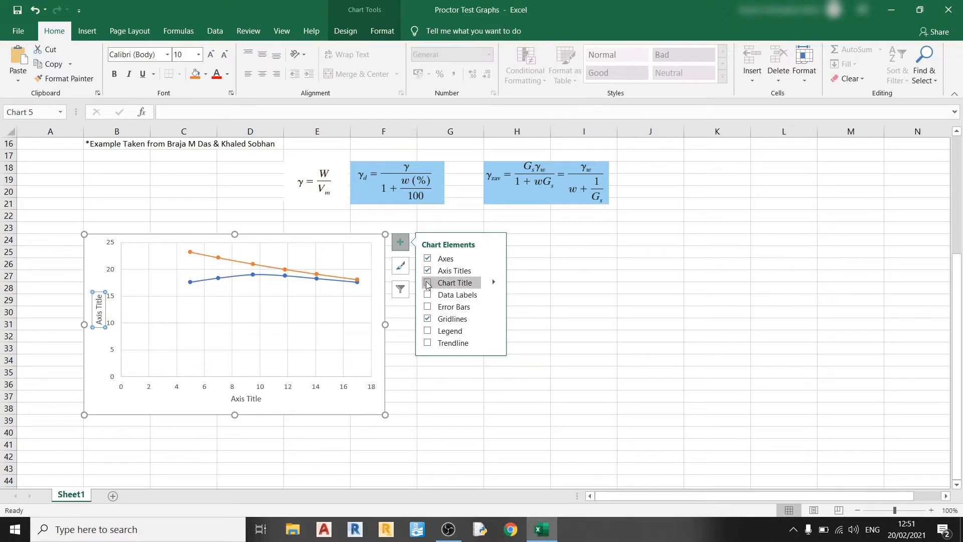
click(428, 282)
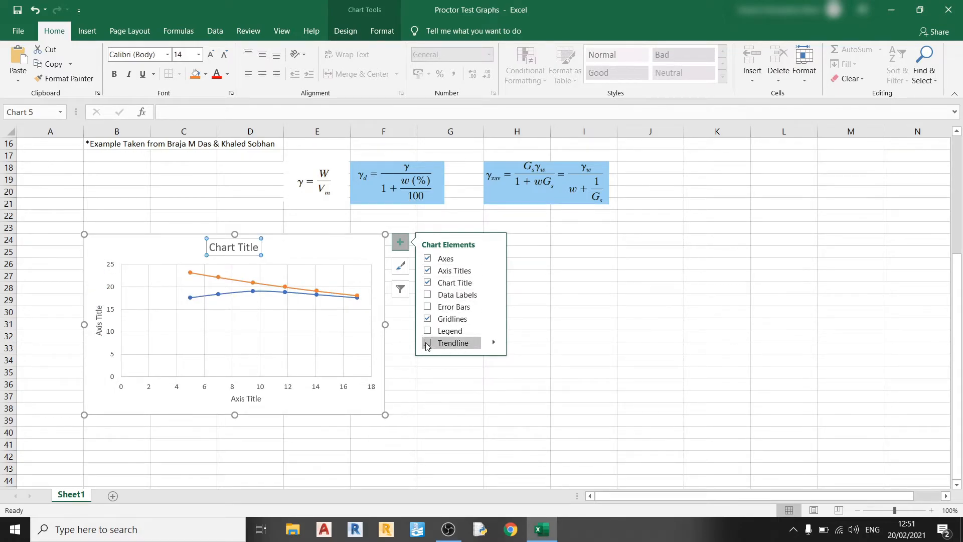
click(428, 331)
click(586, 339)
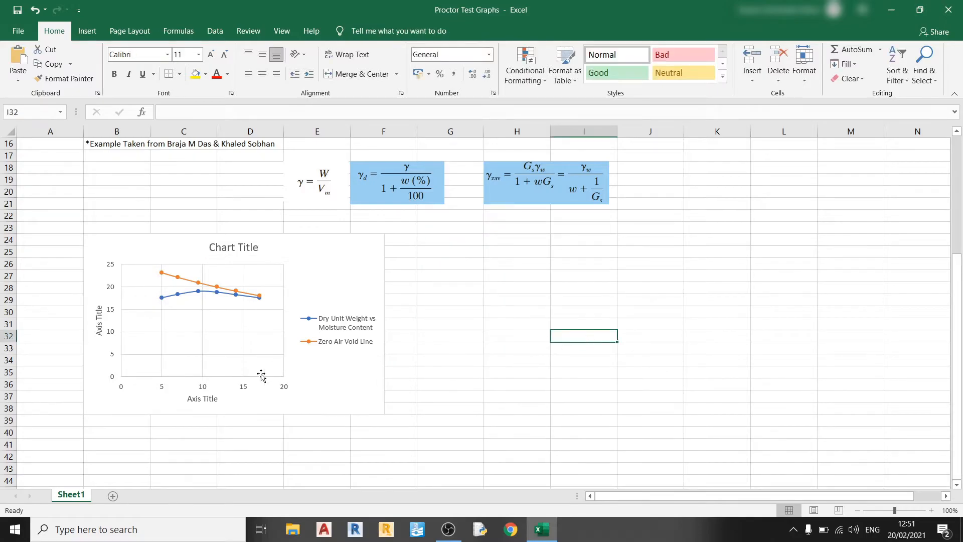
Set the chart title to "Dry Unit Weight vs Moisture Content Graph".
click(239, 244)
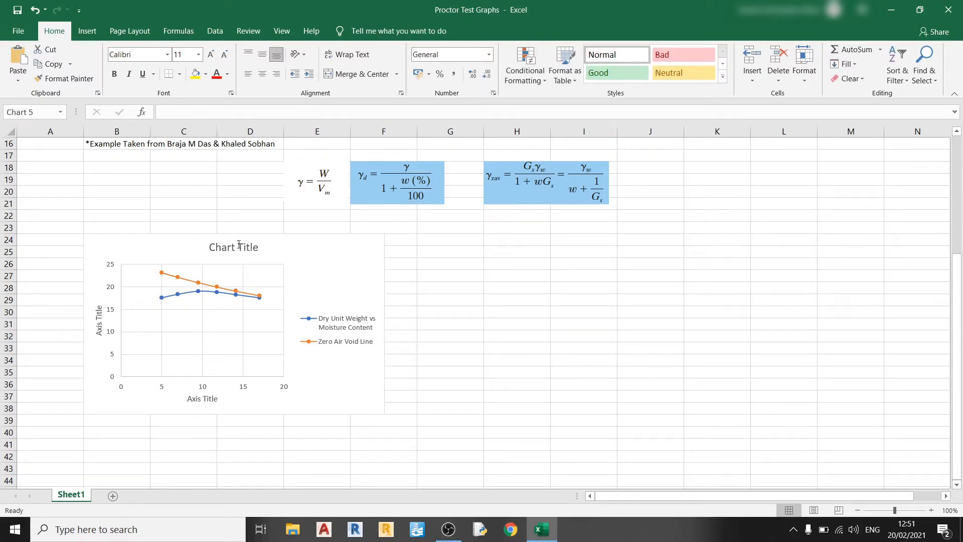
triple_click(239, 246)
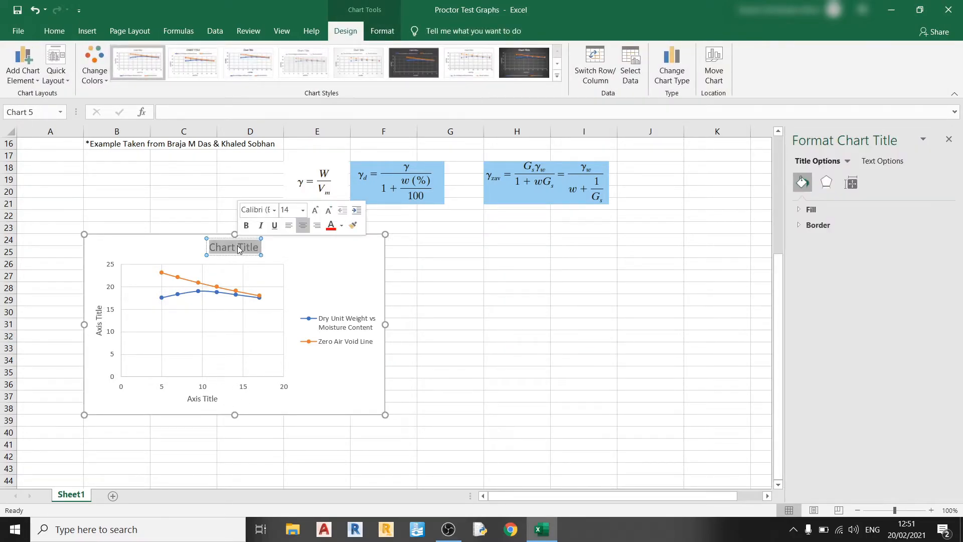
text(Dry Unit Weight vs Moisture Content Graph)
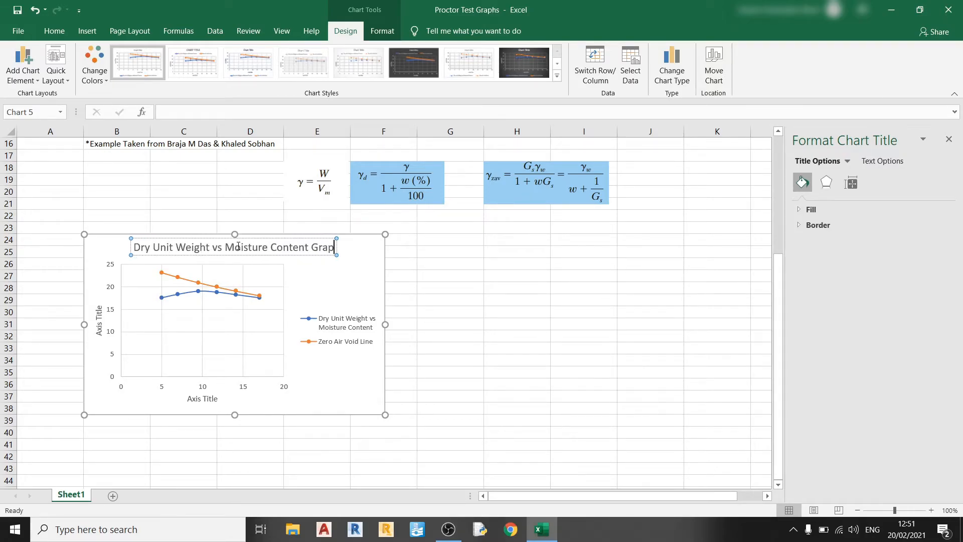
Set the horizontal axis title to "Moisture Content (%)".
triple_click(204, 399)
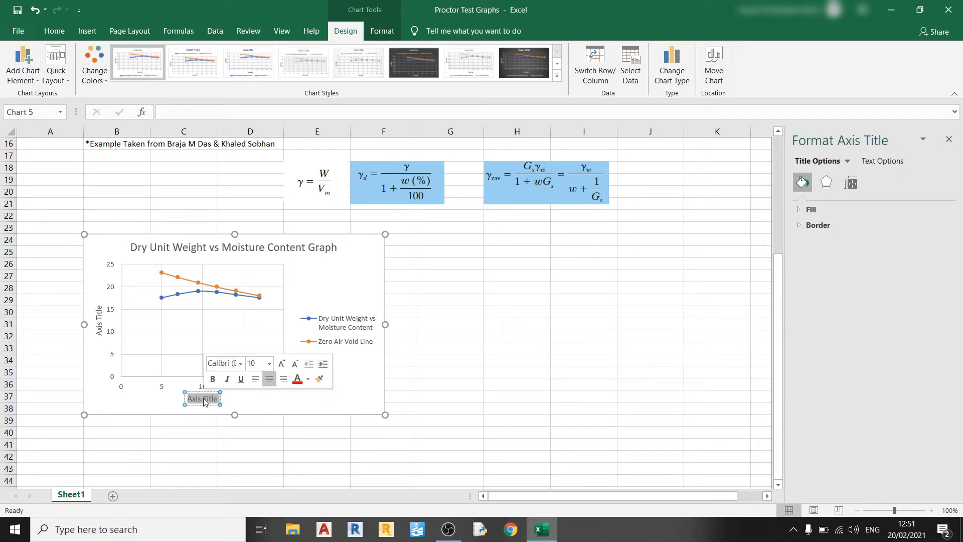
text(Moist)
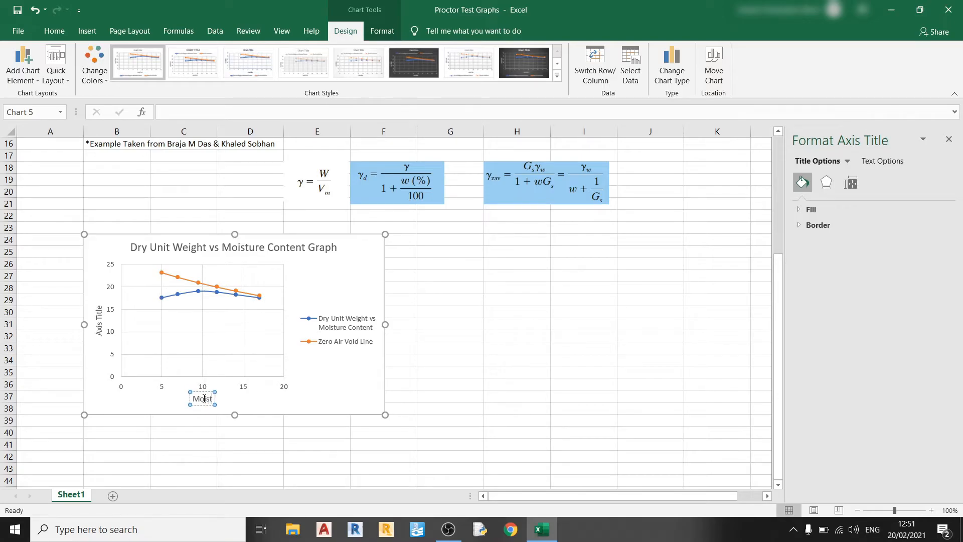
text(ure Cont)
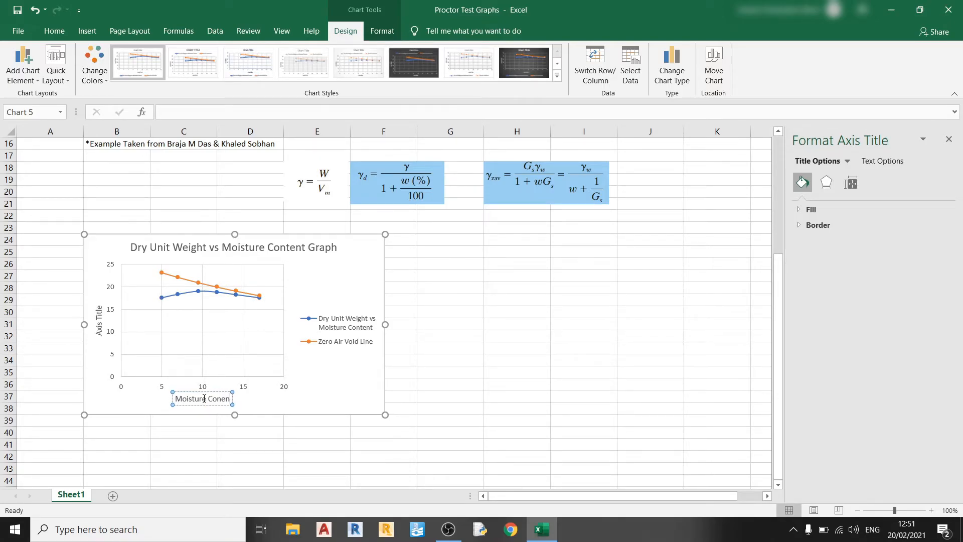
text(ent (5)
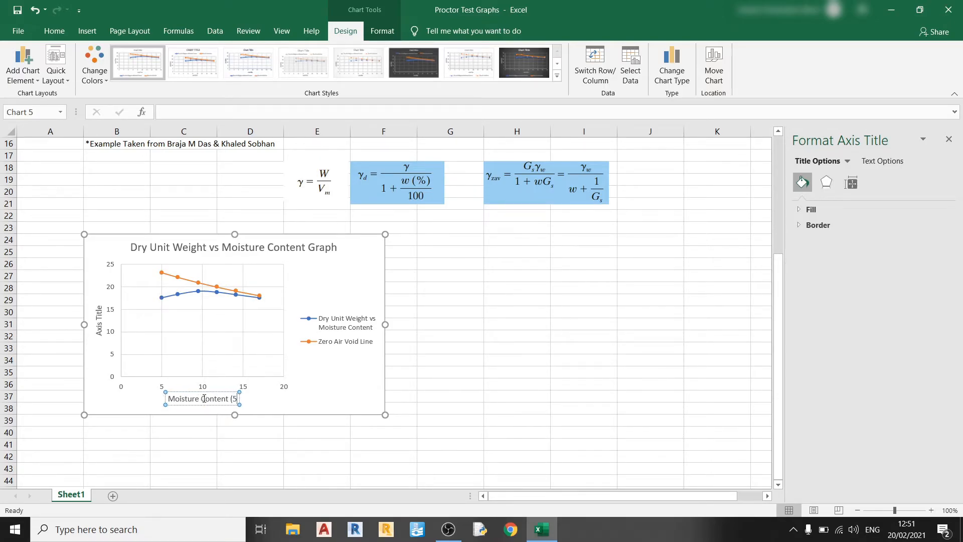
key(BackSpace)
text(%))
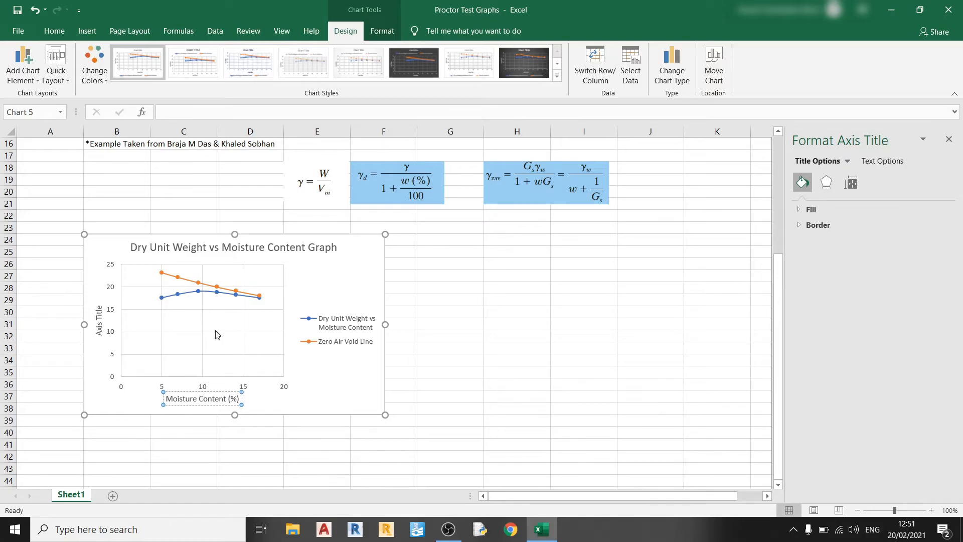
Set the vertical axis title to "Dry Unit Weight (kNm^-3)".
triple_click(100, 325)
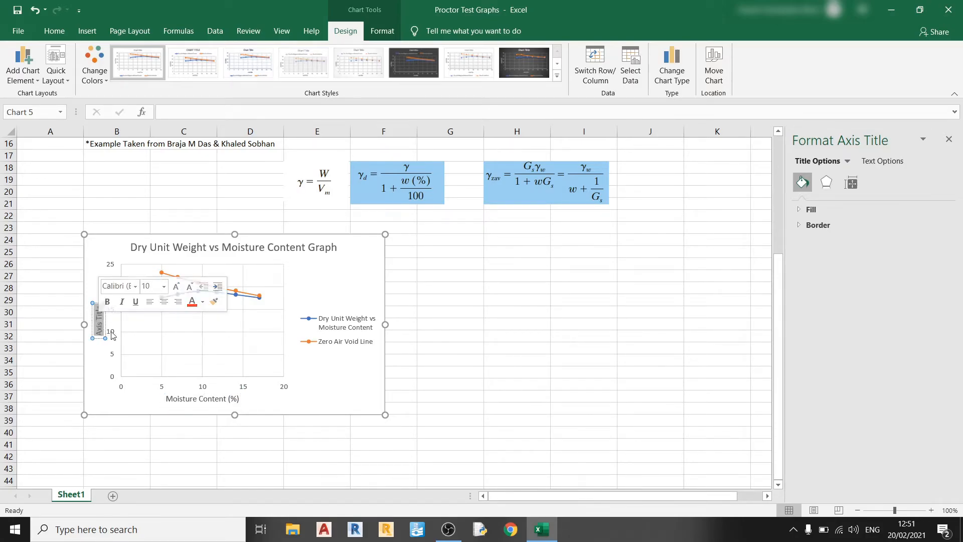
text(Dry Unit Weight ()
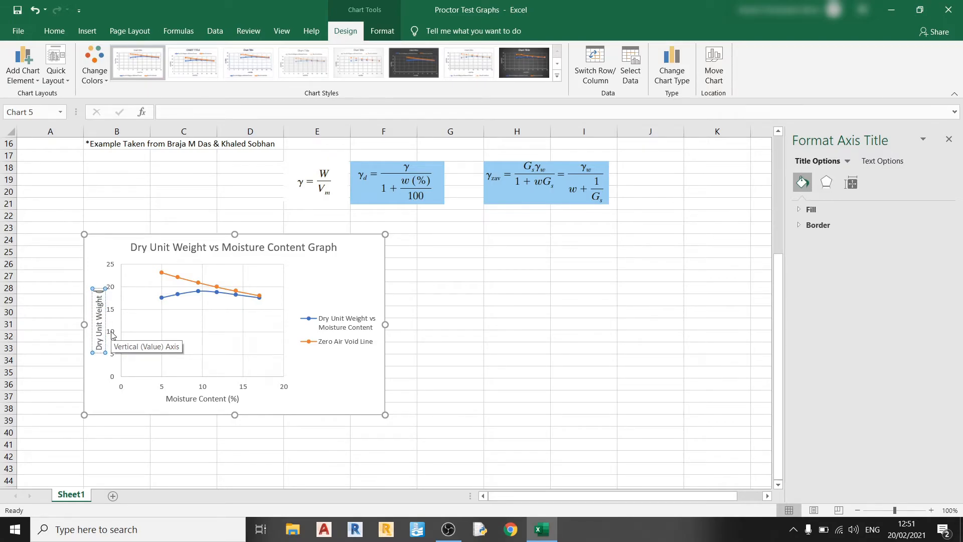
text(kNm)
key(BackSpace)
text(^-3))
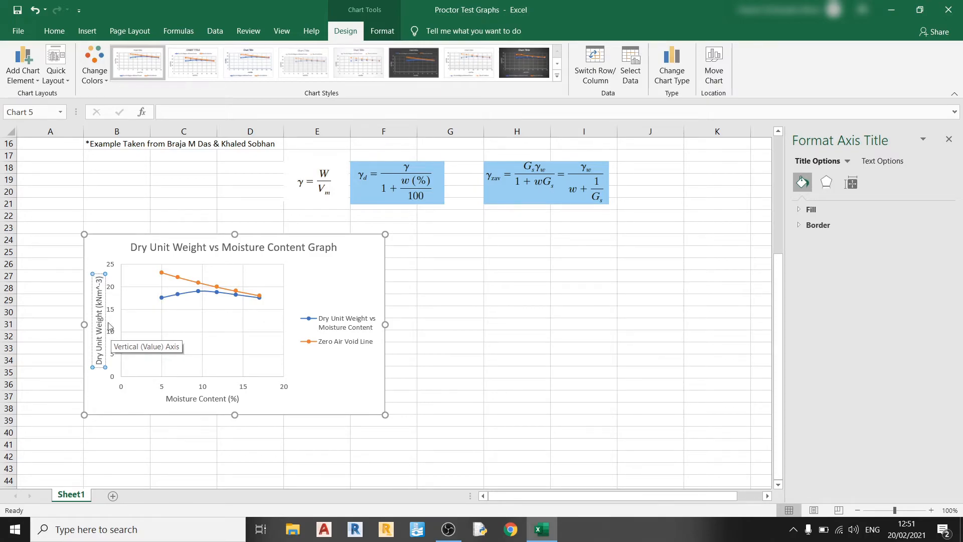
Change the vertical axis title's text direction to Horizontal.
click(851, 183)
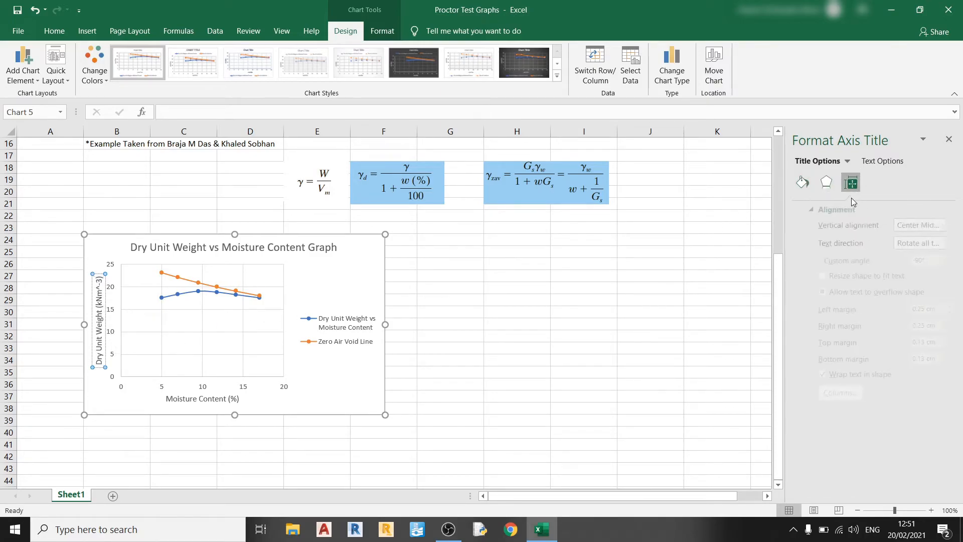
click(937, 244)
click(923, 274)
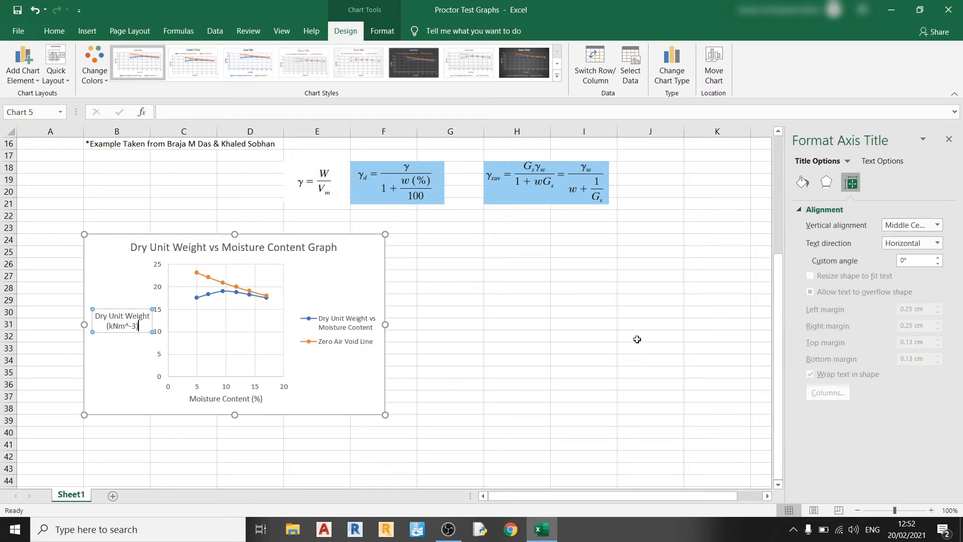
Set the vertical axis minimum bound to 15 and close the formatting options.
click(161, 355)
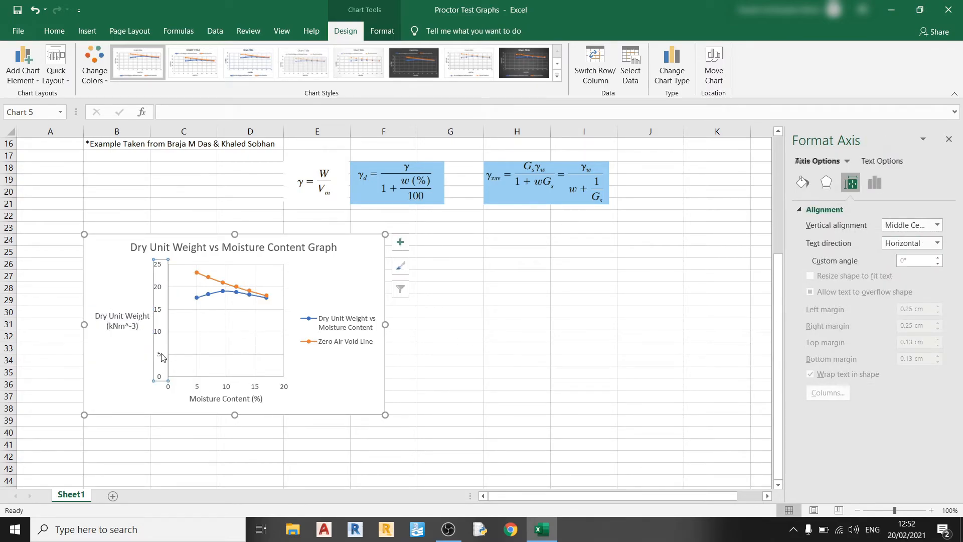
right_click(161, 355)
click(204, 487)
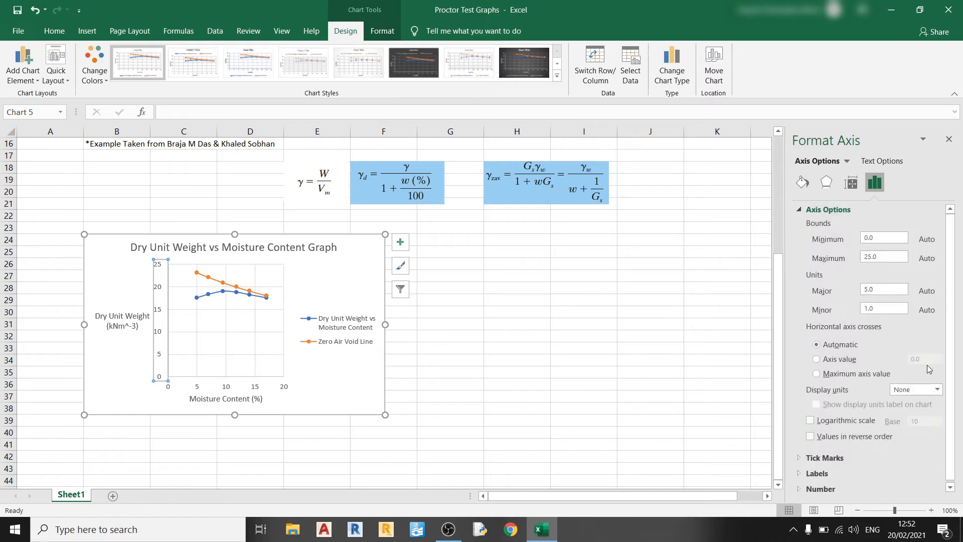
drag(879, 238, 853, 241)
text(15)
key(Return)
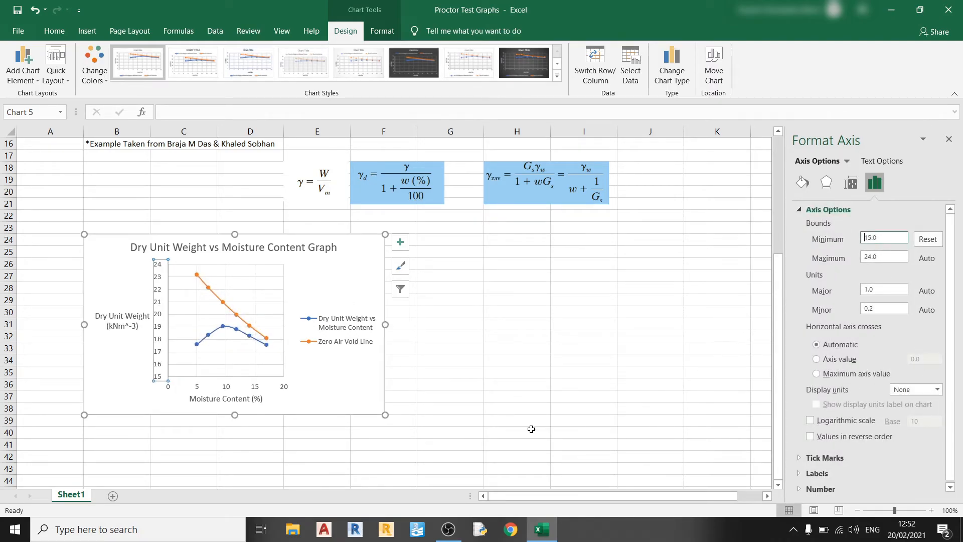
click(532, 408)
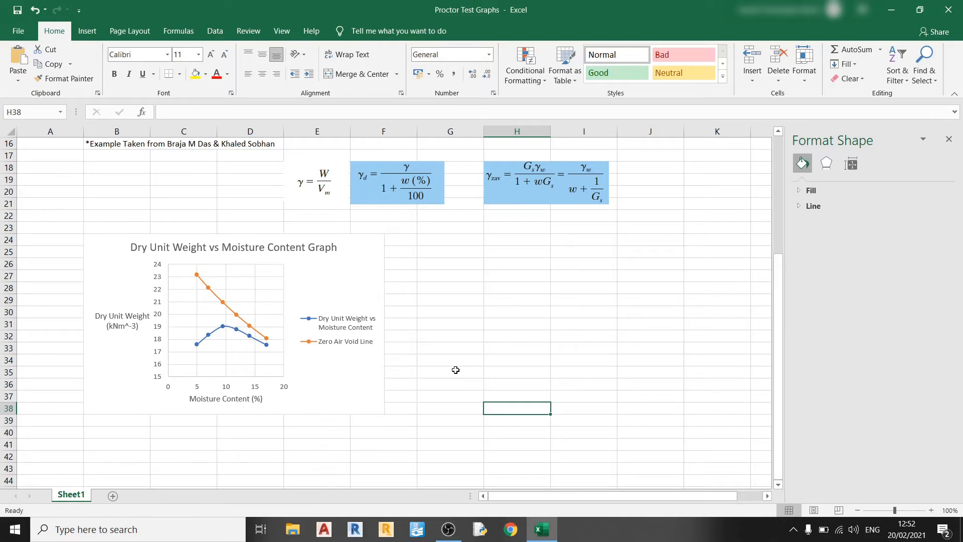
click(948, 139)
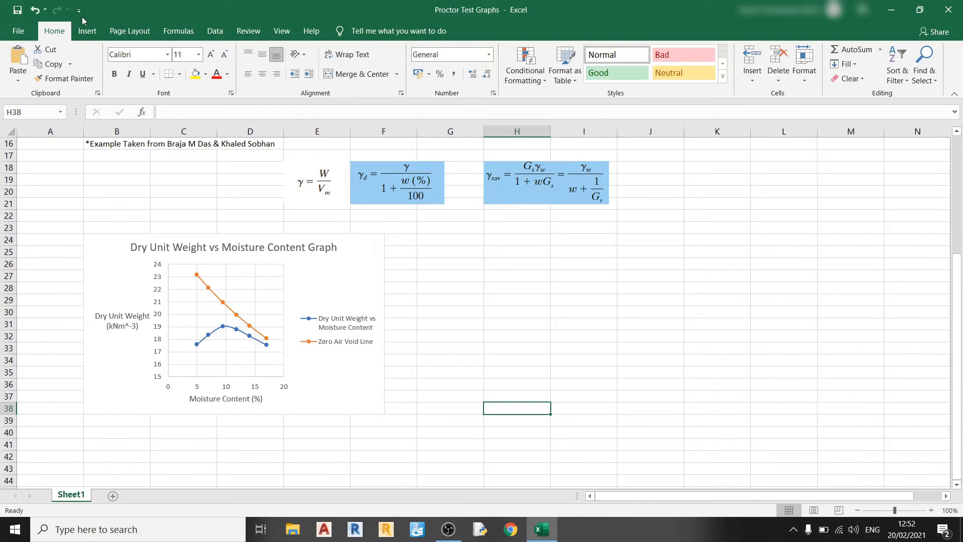
Draw a straight line about 2.39 cm long from the dry unit weight curve's peak across to the vertical axis and style it black.
click(92, 34)
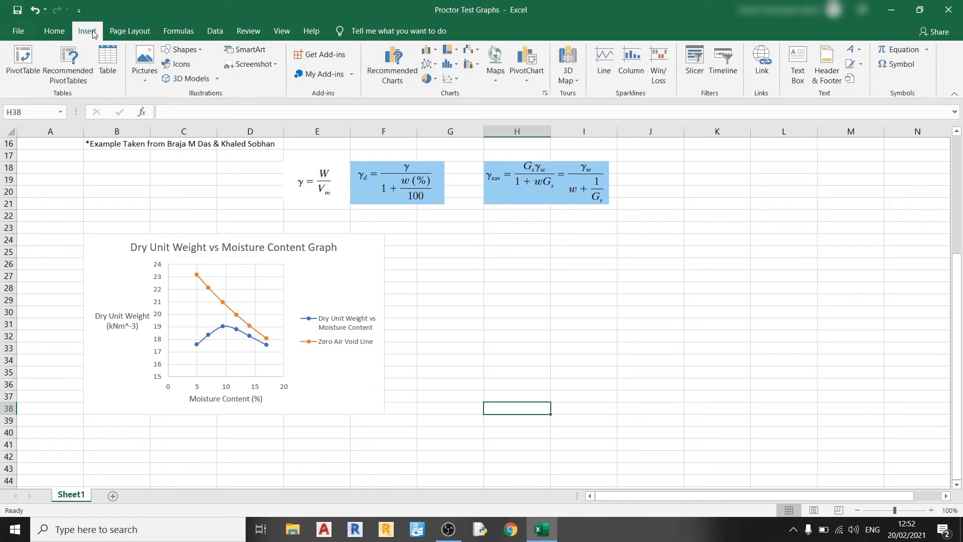
click(197, 52)
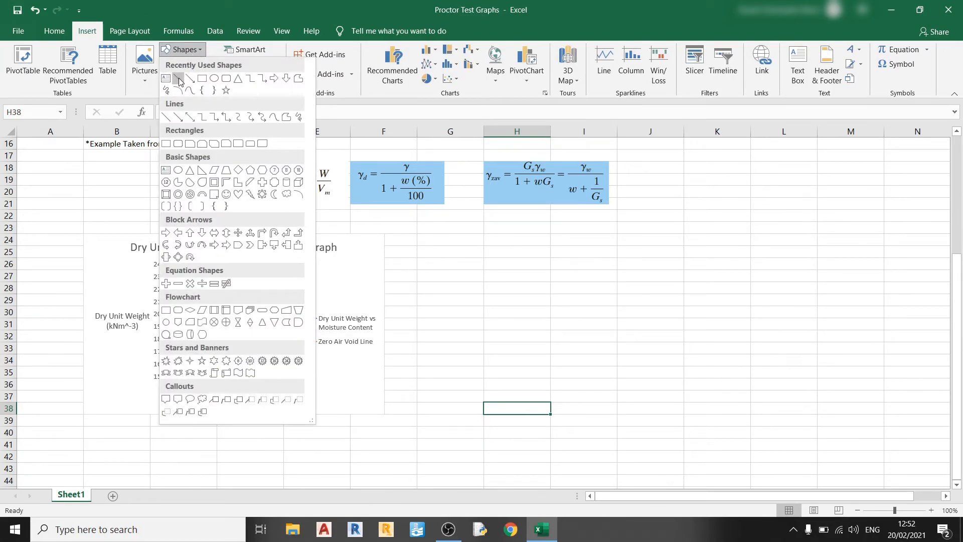
click(179, 79)
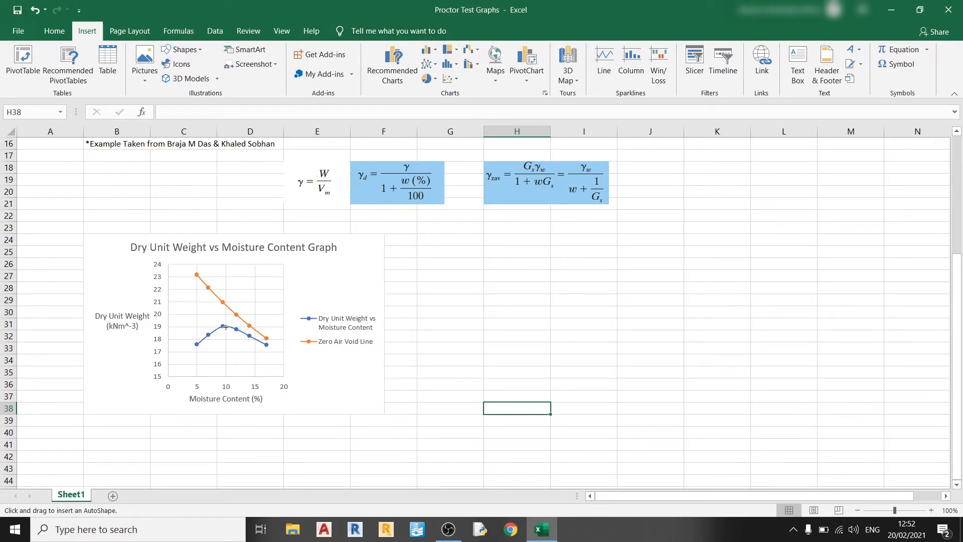
drag(224, 326, 167, 325)
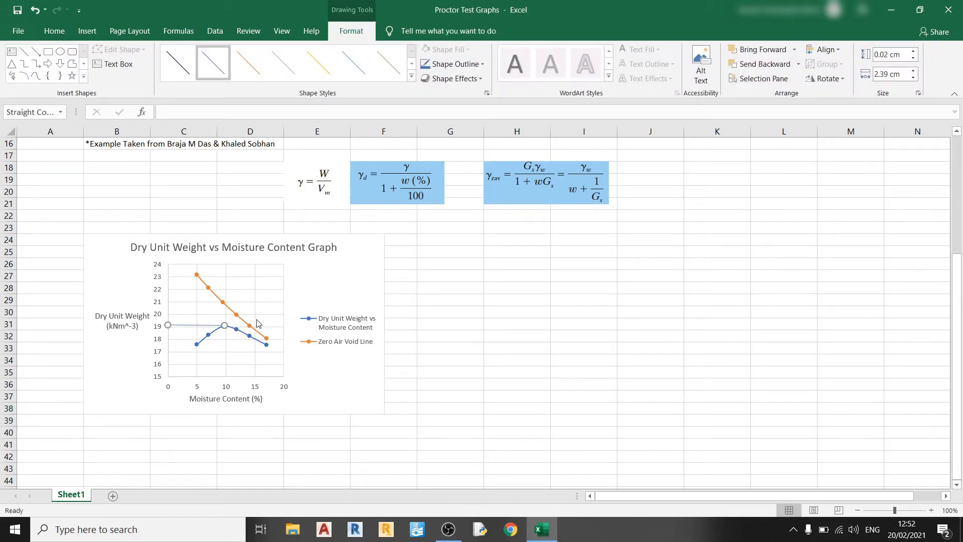
click(180, 69)
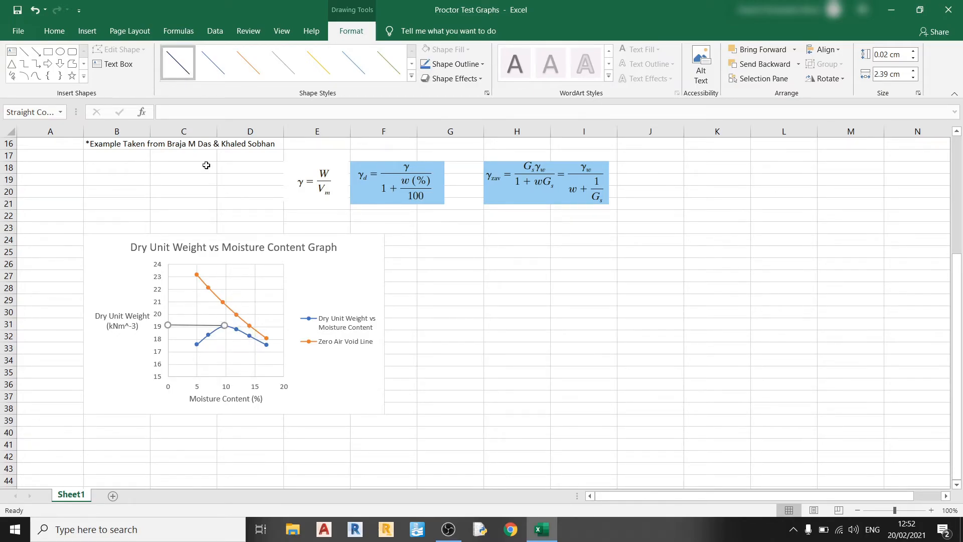
Draw a vertical black line about 2.18 cm long from the dry unit weight curve's peak down to the moisture content axis.
click(24, 51)
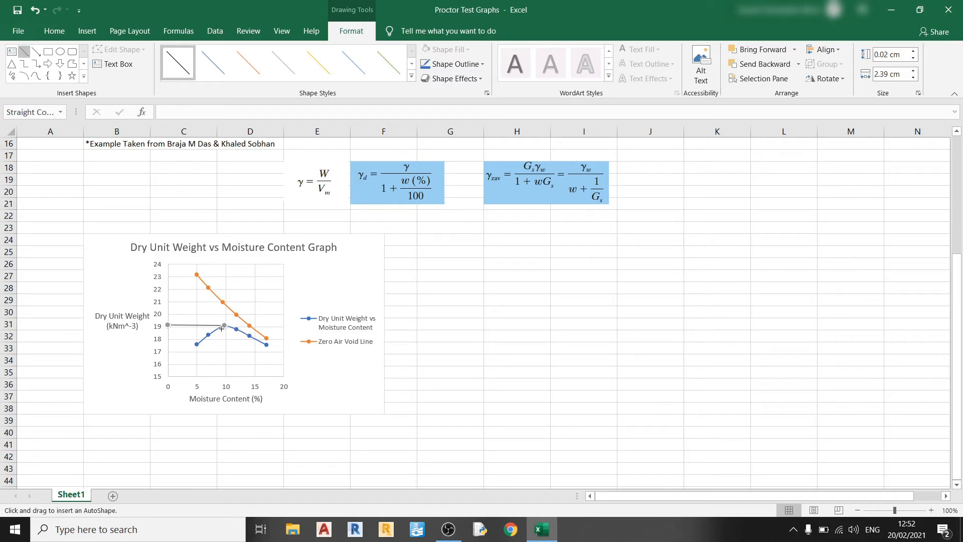
drag(224, 325, 224, 376)
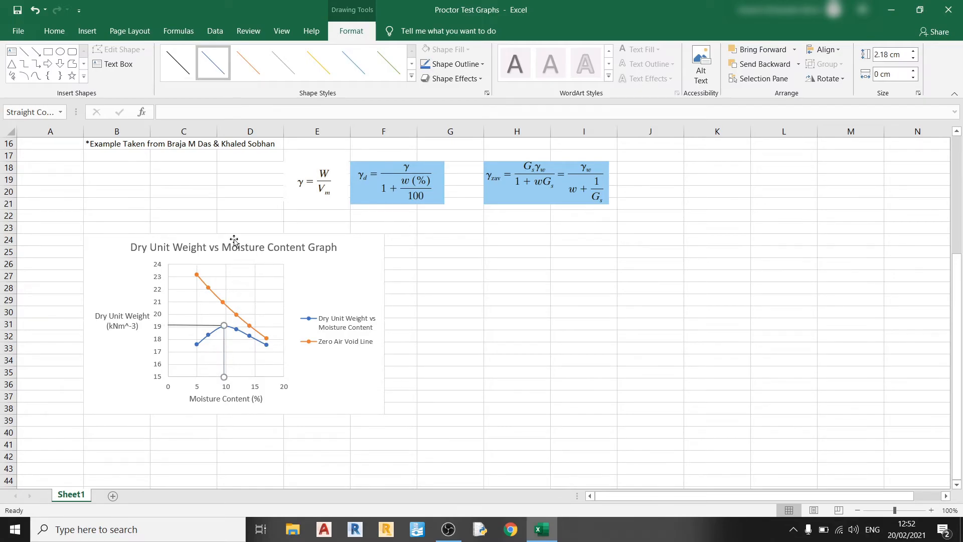
click(445, 318)
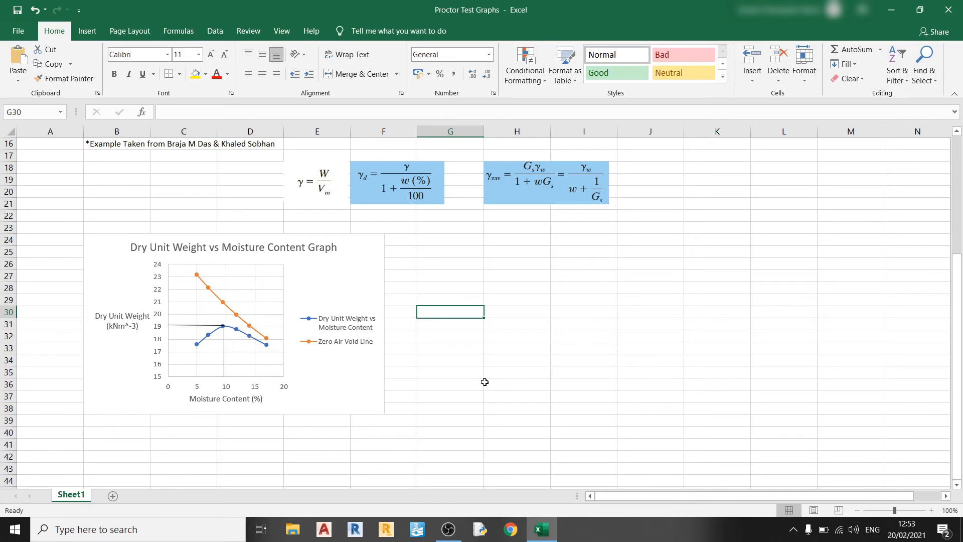
scroll(475, 381, up, 2)
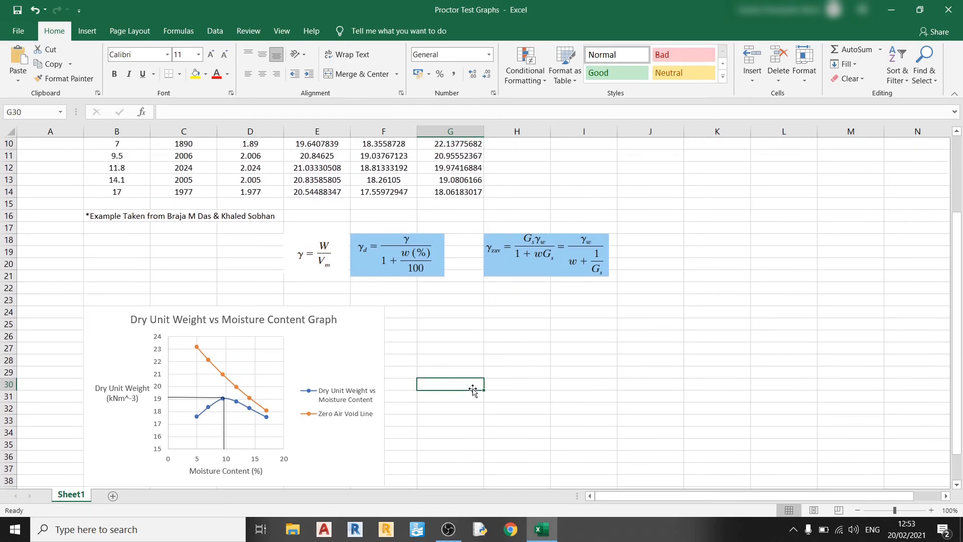